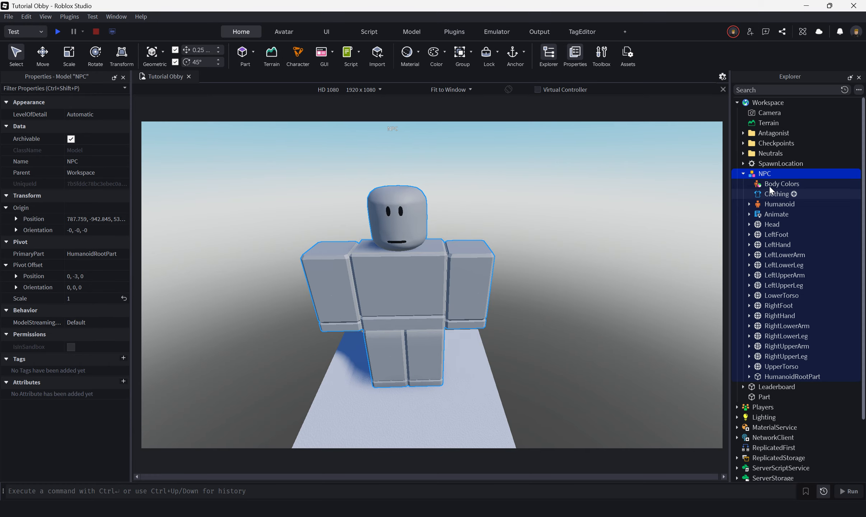
Step: Rename the NPC model to Whatever
right_click(769, 176)
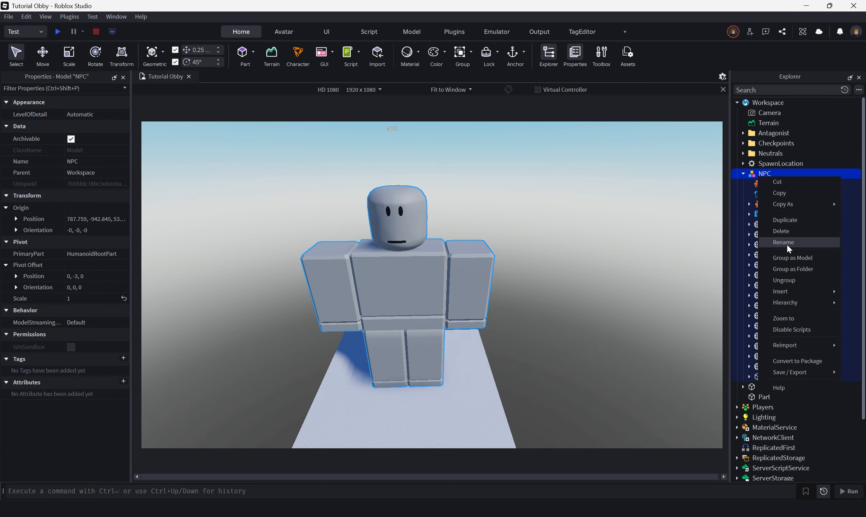
left_click(788, 242)
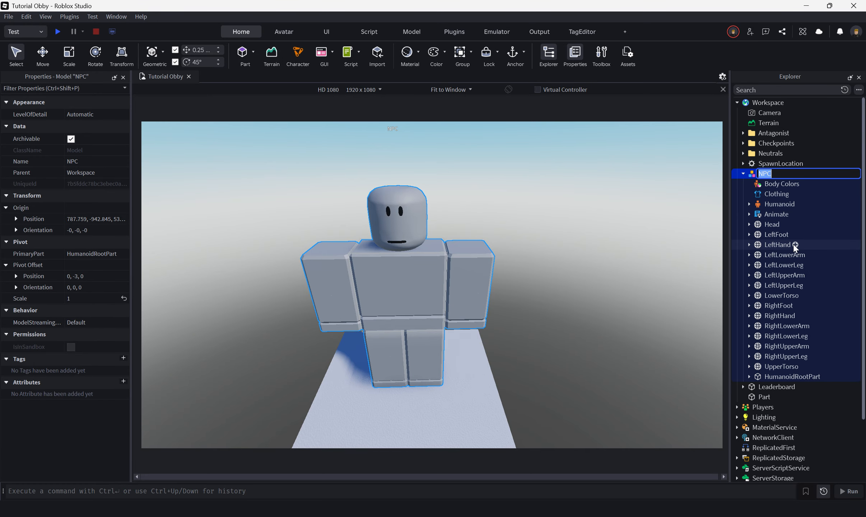
type("Wbha")
key("BackSpace")
key("BackSpace")
key("BackSpace")
type("hatever")
key("Return")
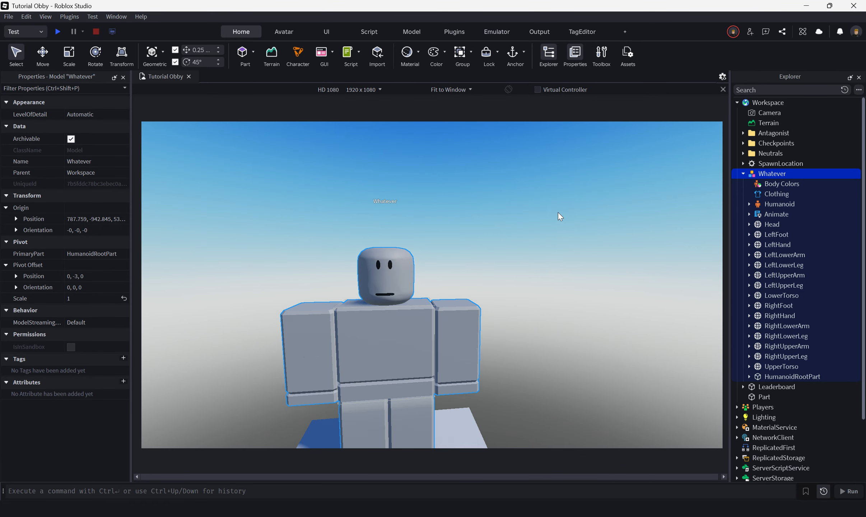
Step: Duplicate the platform under the character and move the copy along the X axis until it sits beside the original with a gap
scroll(559, 213, "down", 3)
scroll(559, 213, "up", 3)
scroll(559, 213, "down", 3)
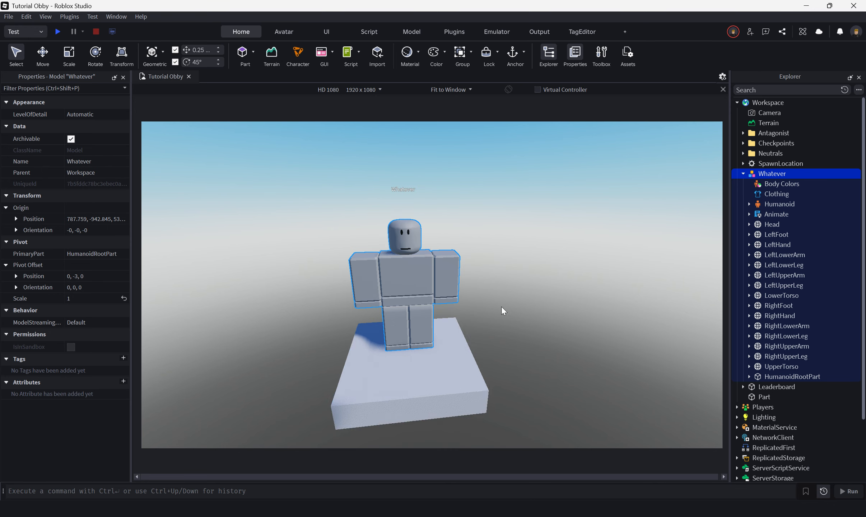
left_click(451, 362)
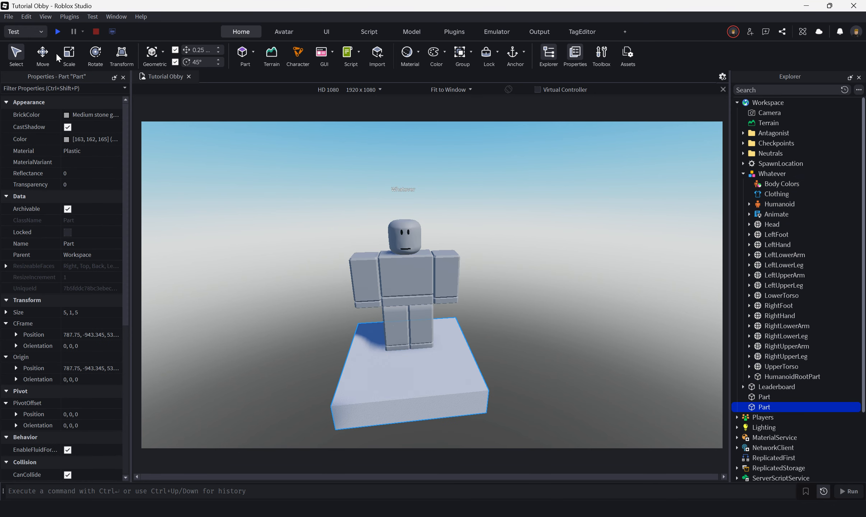
left_click(43, 54)
left_click_drag(449, 356, 493, 356)
left_click(322, 351)
left_click(426, 341)
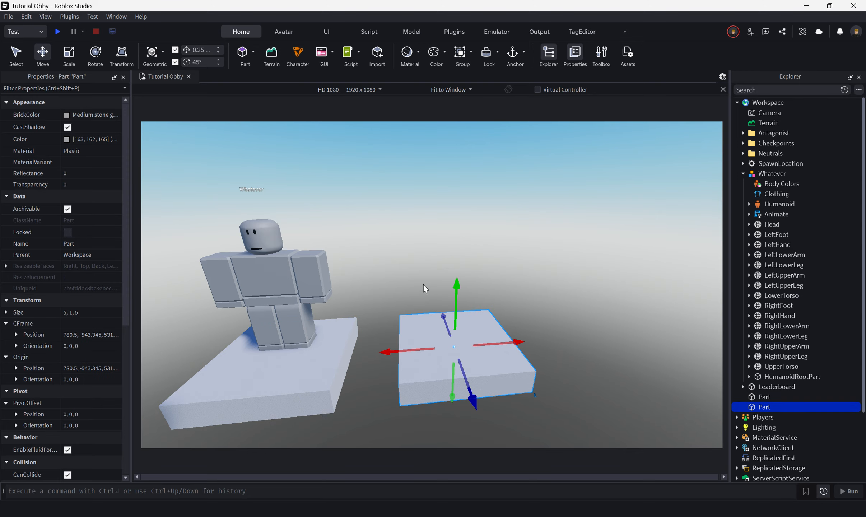
left_click(419, 32)
left_click(305, 62)
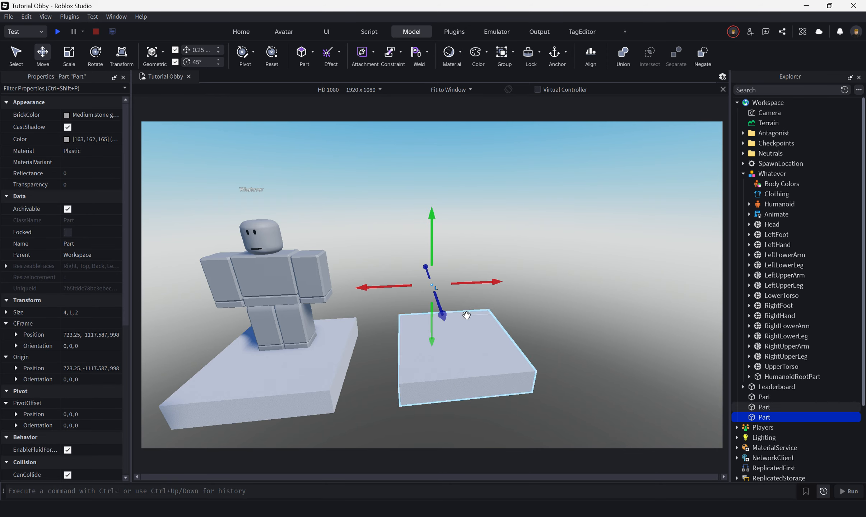
key("f")
scroll(466, 273, "down", 5)
right_click_drag(452, 290, 452, 281)
key("f")
key("f")
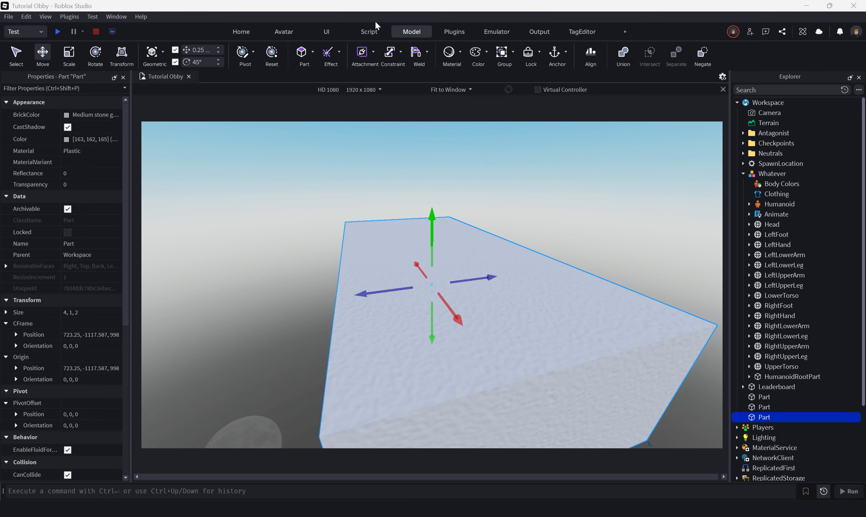
right_click_drag(452, 226, 447, 230)
key("f")
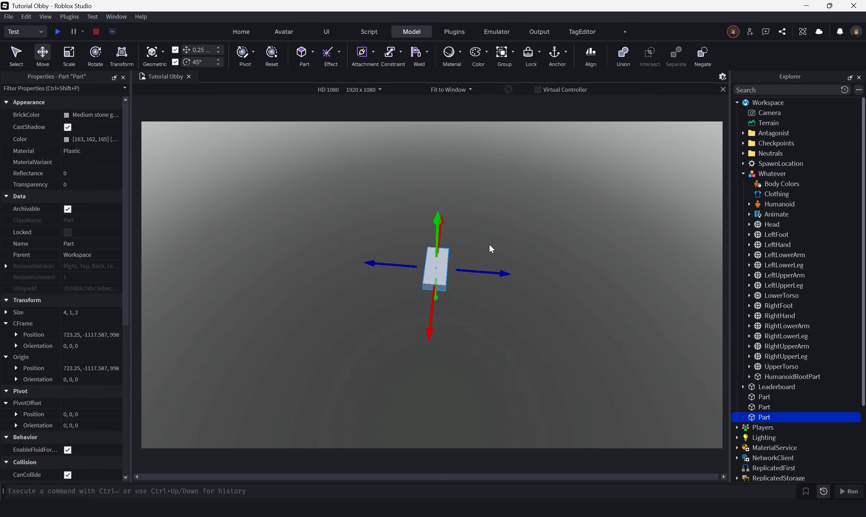
key("Delete")
left_click(765, 407)
key("f")
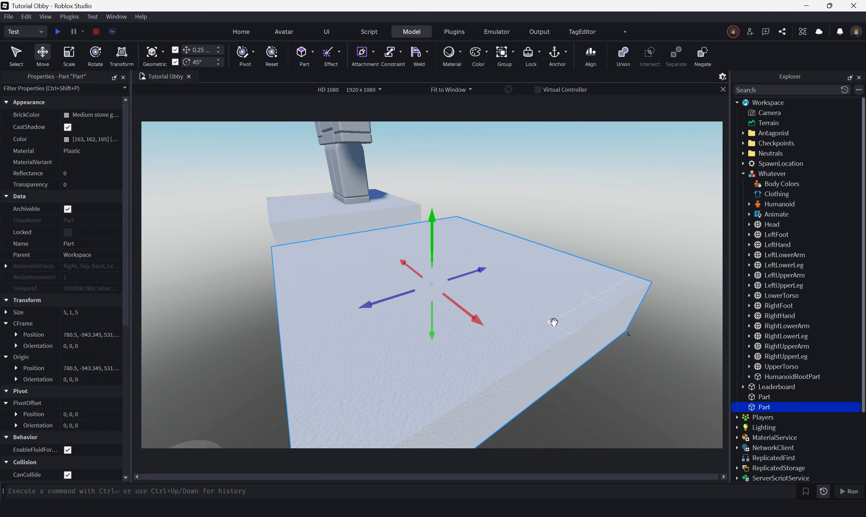
key("ctrl+z")
key("f")
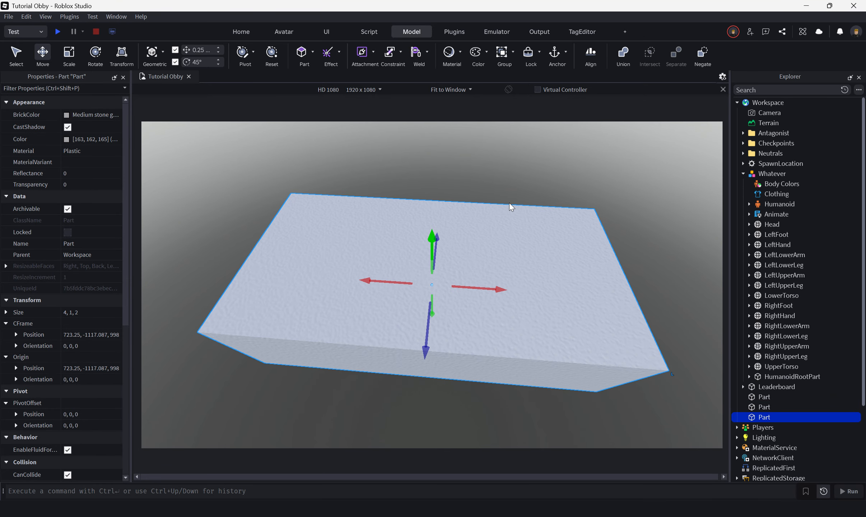
right_click_drag(478, 329, 478, 331)
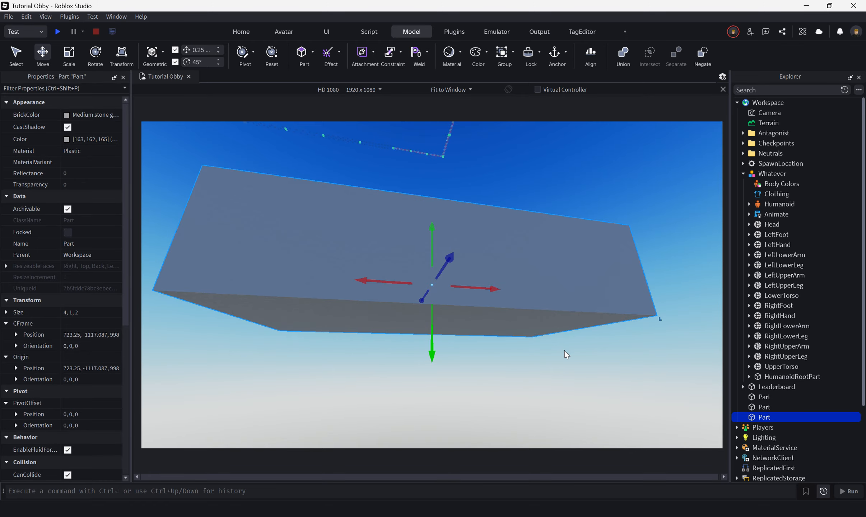
key("Delete")
Step: Duplicate the second platform and raise the copy by 1 stud so it rests on top of it
left_click(758, 403)
key("f")
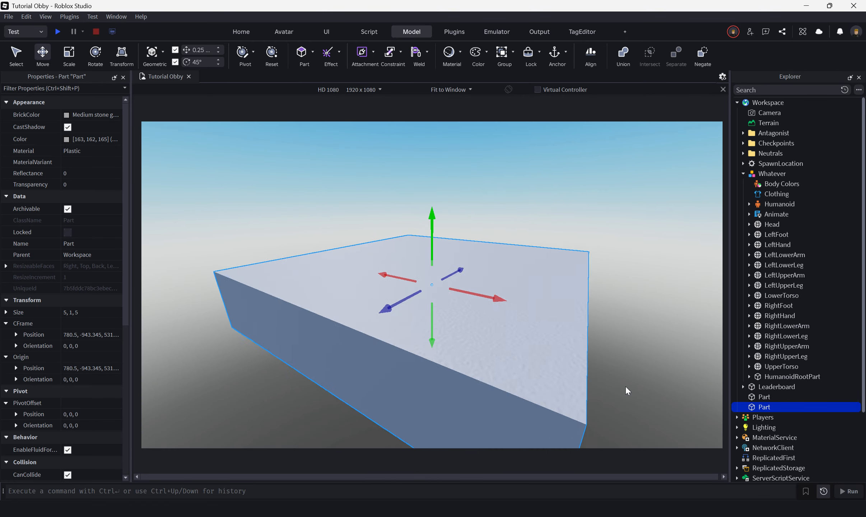
right_click(499, 321)
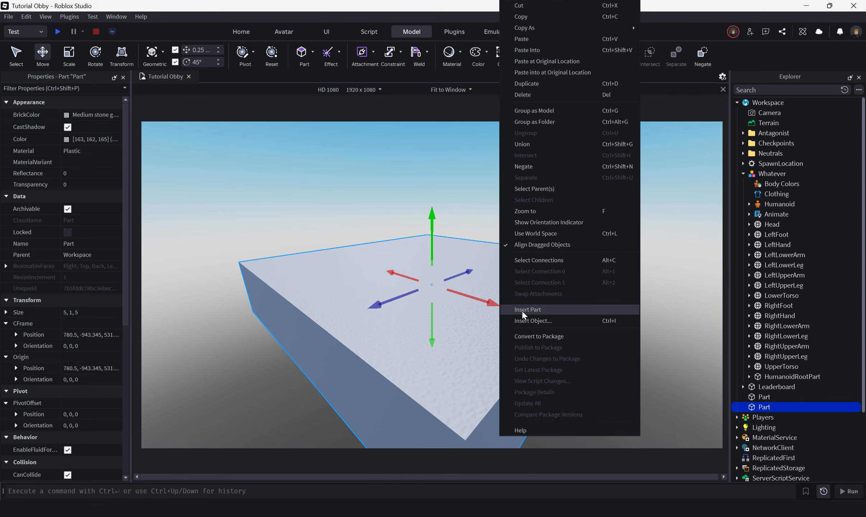
left_click(774, 406)
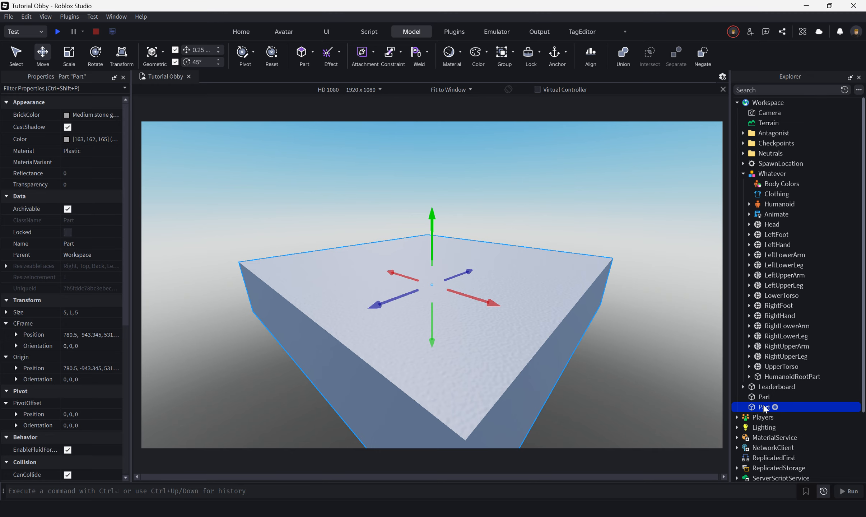
key("ctrl+d")
left_click_drag(432, 258, 426, 179)
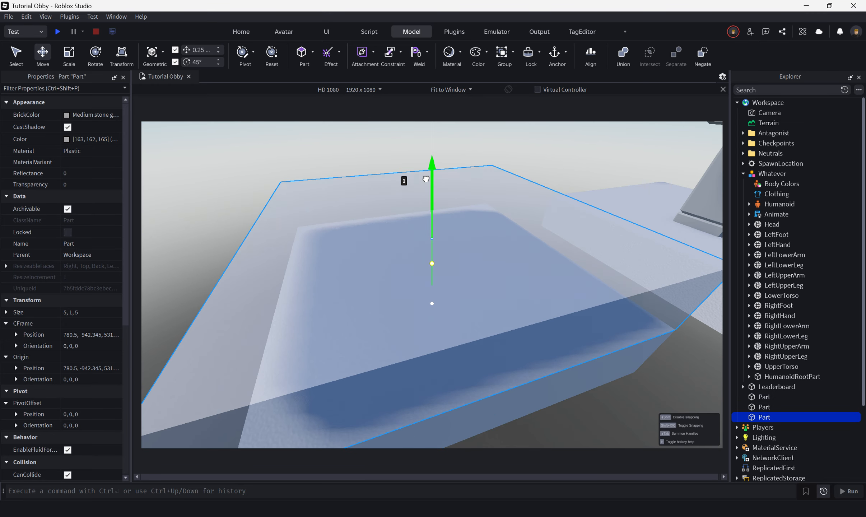
Step: Change the shape of the raised platform copy to Cylinder
key("f")
right_click_drag(480, 195, 480, 195)
key("f")
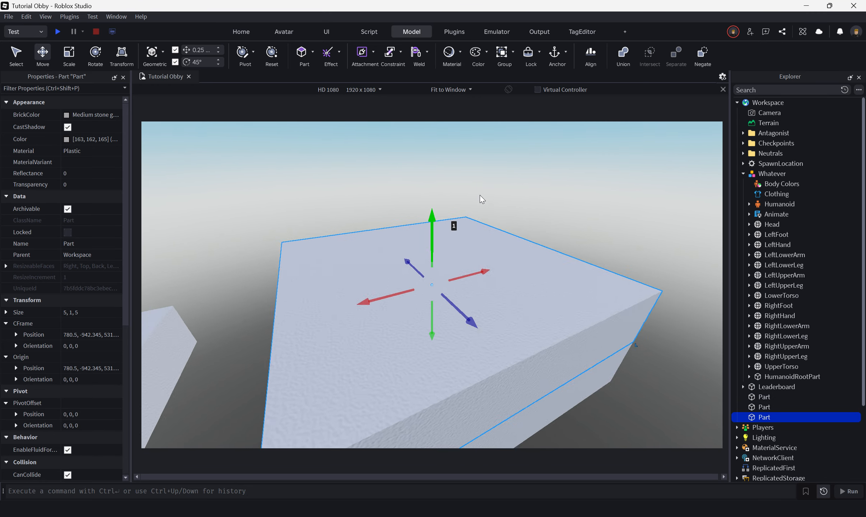
scroll(480, 195, "down", 5)
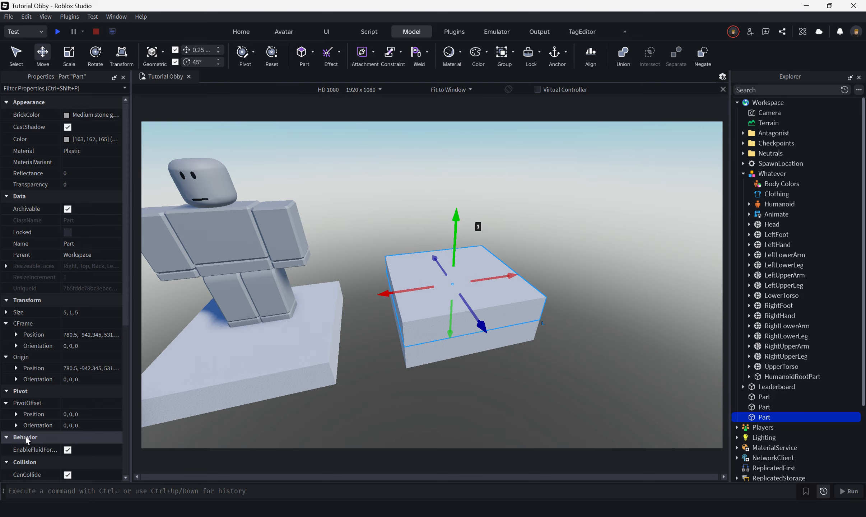
scroll(39, 424, "down", 7)
left_click(72, 361)
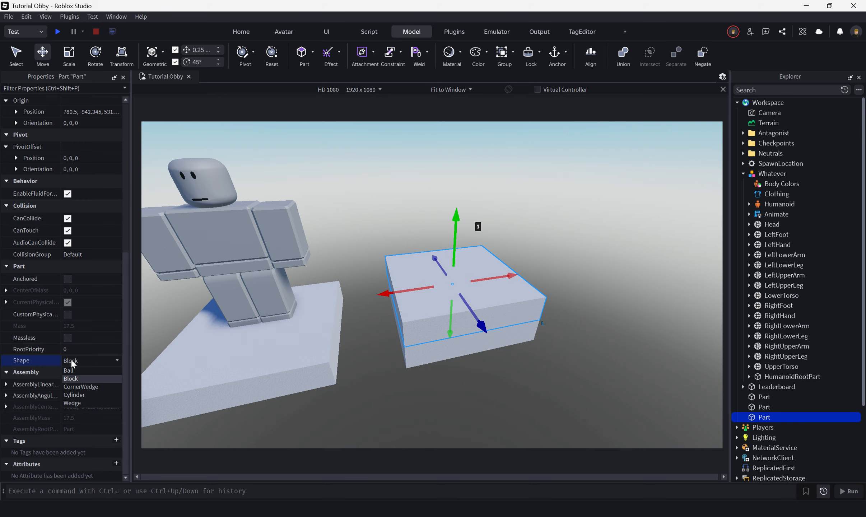
left_click(82, 393)
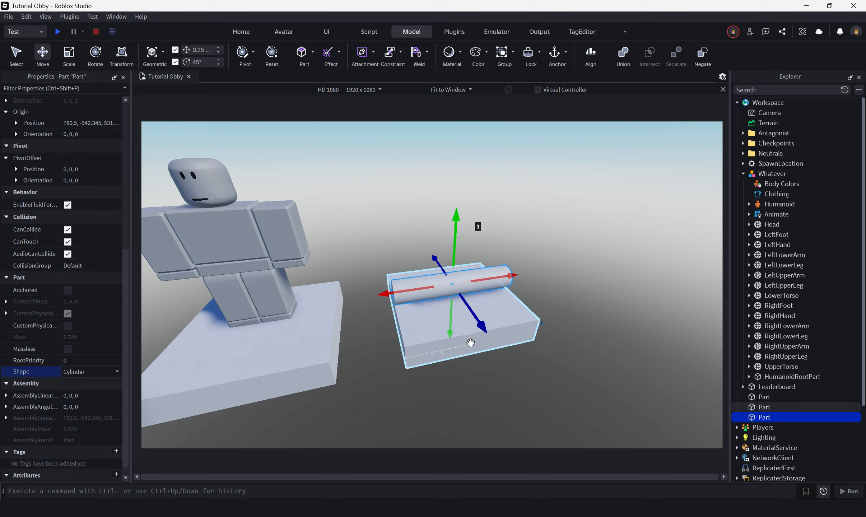
Step: Rotate the cylinder upright to an orientation of 0, 180, -90 and raise it 3 studs above the second platform
key("ctrl+t")
key("ctrl+r")
key("ctrl+t")
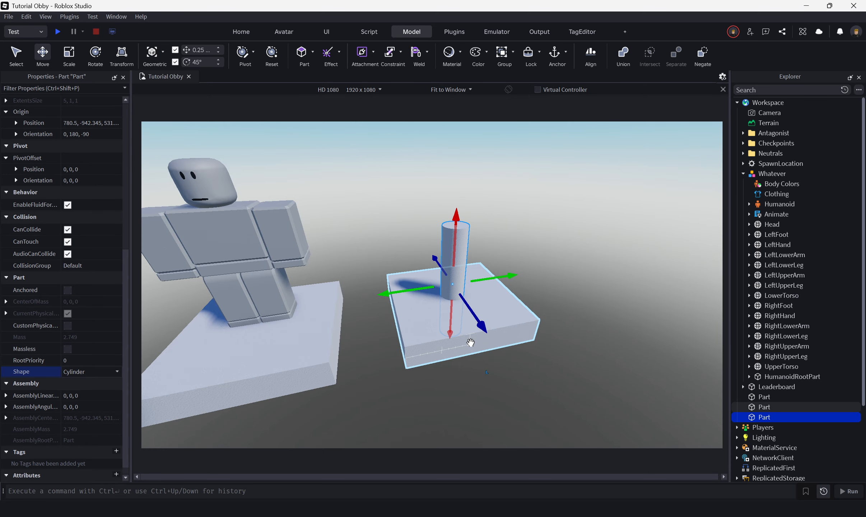
left_click_drag(455, 240, 454, 160)
scroll(524, 192, "up", 3)
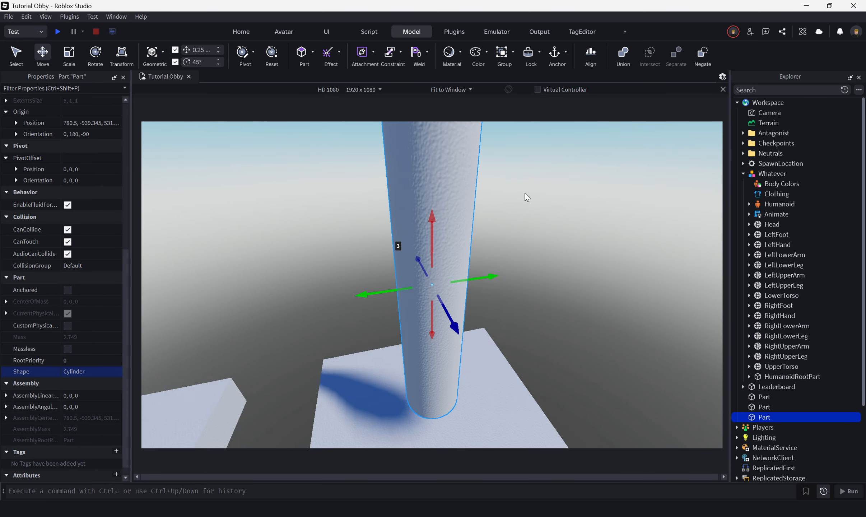
right_click_drag(525, 193, 525, 193)
key("s")
key("w")
key("a")
key("f")
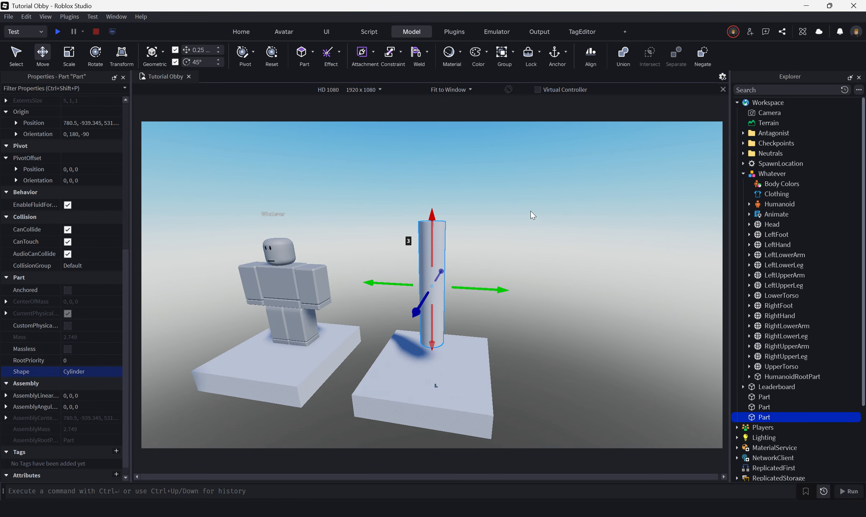
Step: Scale the cylinder down from its upper end to a length of 3 studs, then deselect it
left_click(69, 55)
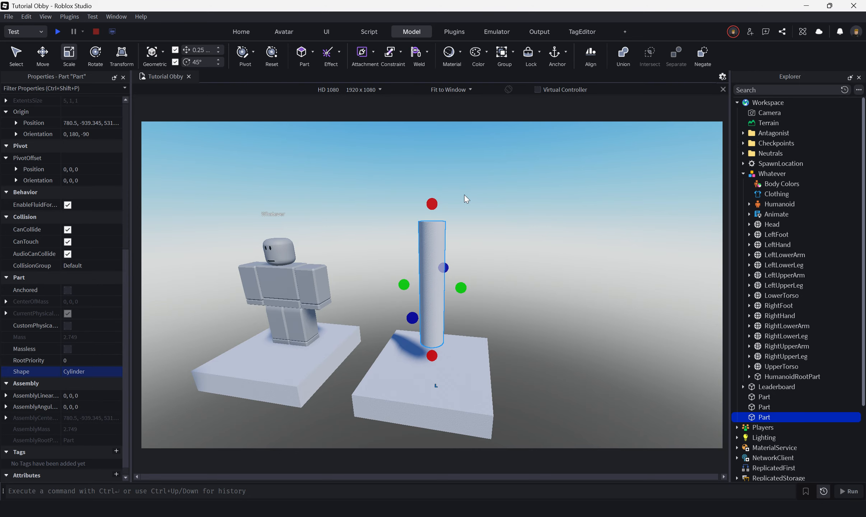
left_click_drag(432, 200, 432, 257)
key("w")
right_click_drag(506, 241, 515, 240)
key("a")
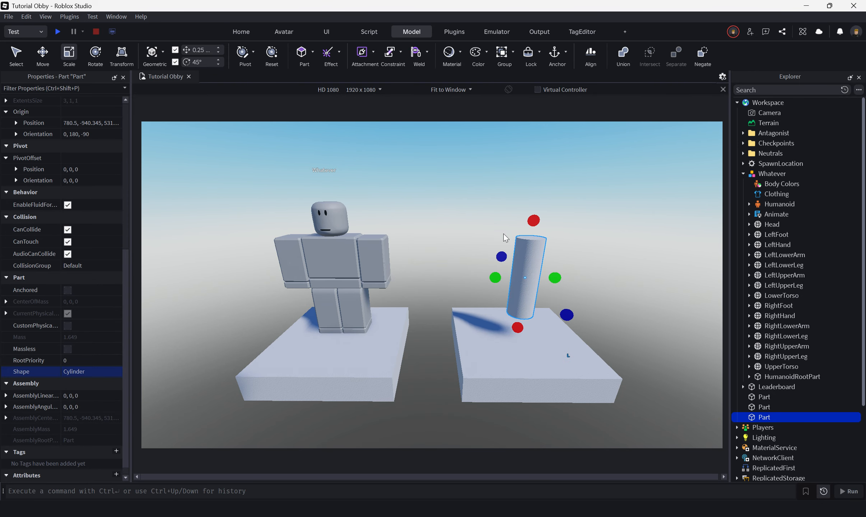
left_click(582, 233)
left_click(531, 262)
key("f")
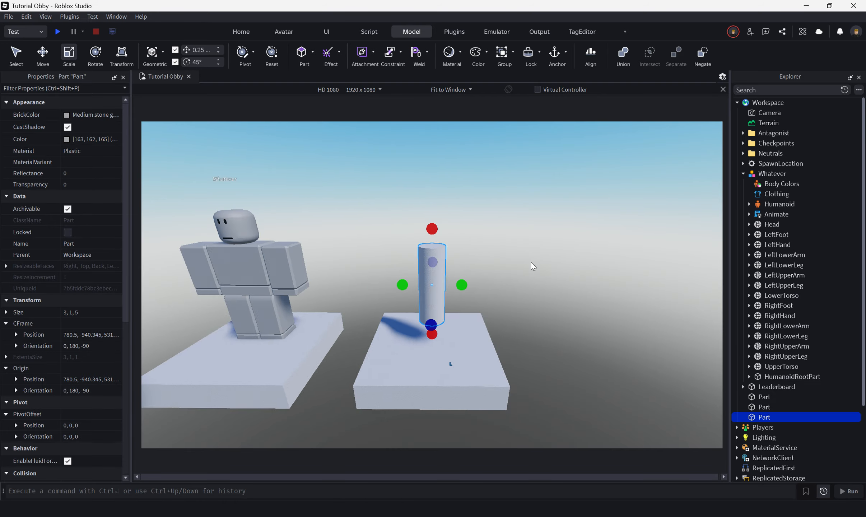
key("a")
right_click(530, 262)
left_click(400, 198)
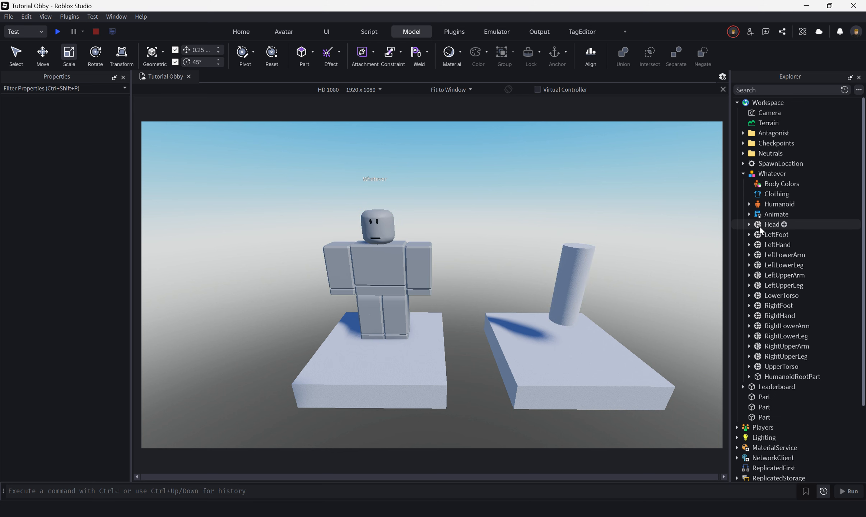
Step: Copy the Head of the Whatever model and paste it into the cylinder part
left_click(771, 224)
right_click(770, 225)
left_click(778, 243)
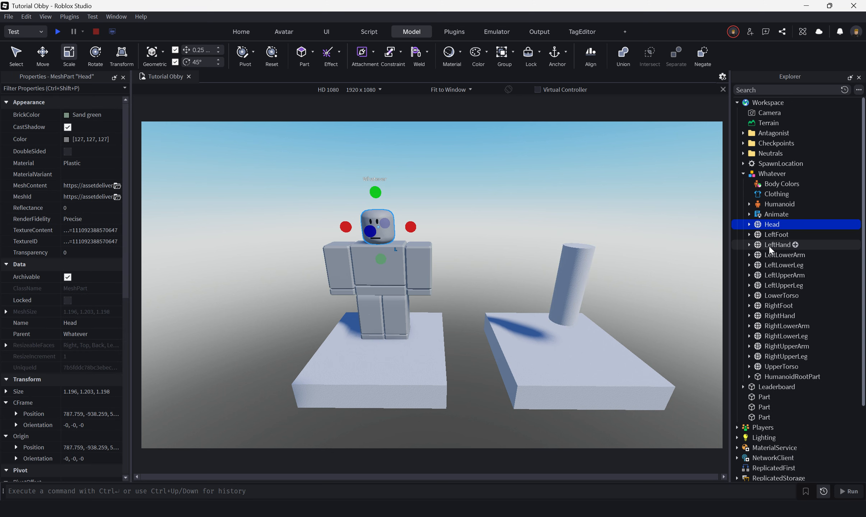
left_click(574, 291)
right_click(574, 291)
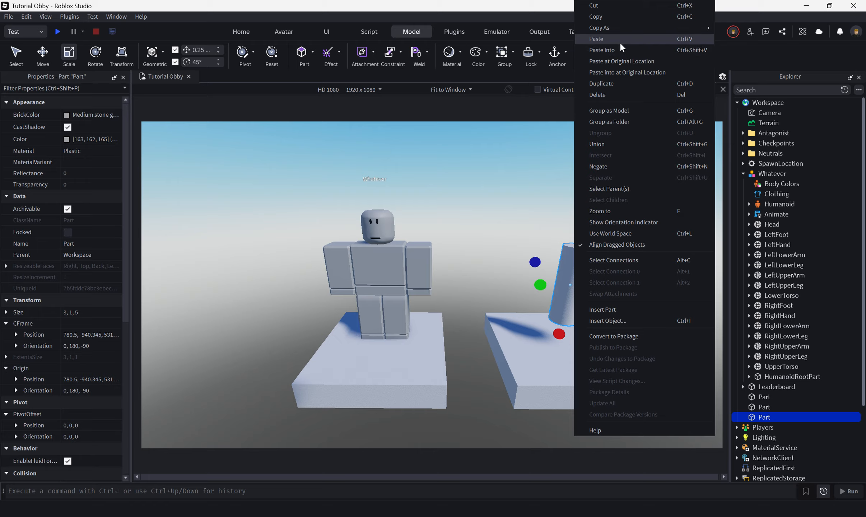
left_click(609, 52)
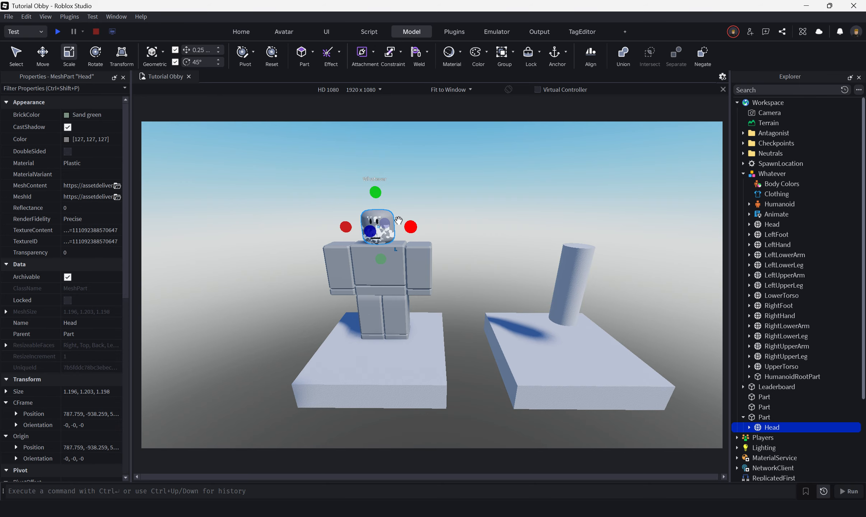
Step: Move the pasted head 0.75 studs along the X axis away from the cylinder
left_click(47, 60)
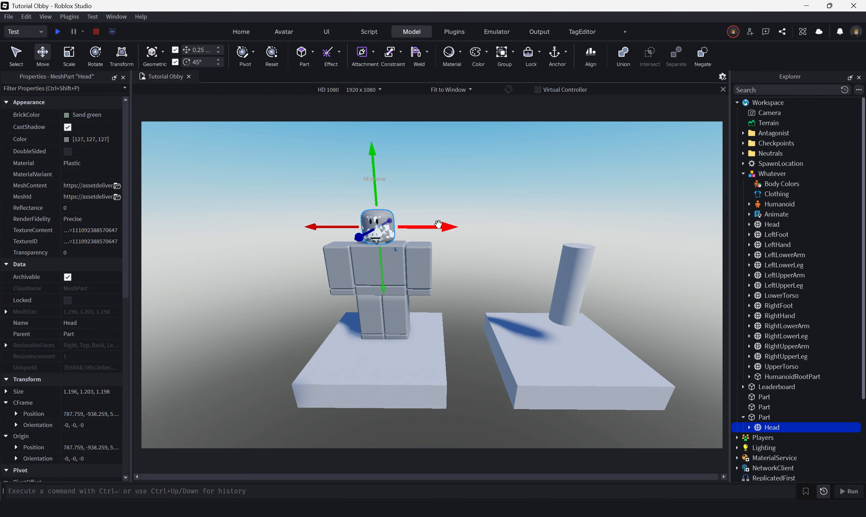
left_click_drag(438, 225, 492, 232)
key("ctrl+z")
left_click_drag(446, 227, 427, 244)
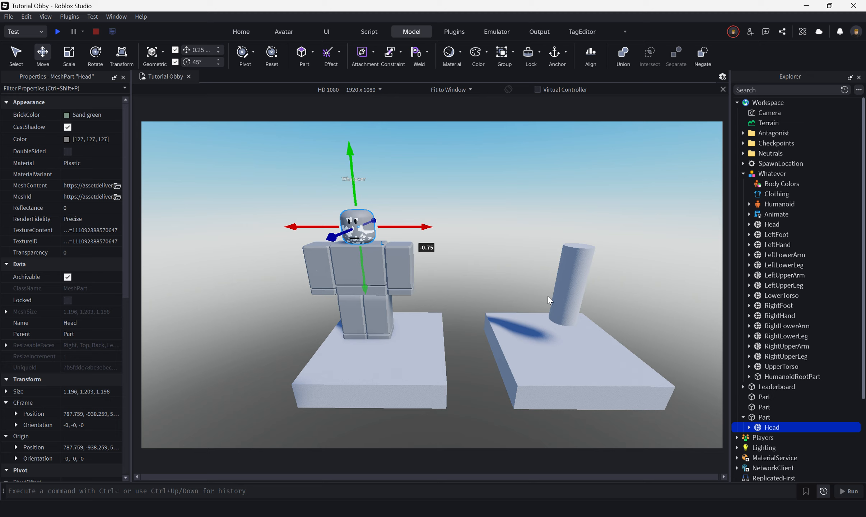
Step: Delete the face, hair, hat and neck rig attachments from the head copy inside the cylinder part
left_click(762, 419)
left_click(763, 427)
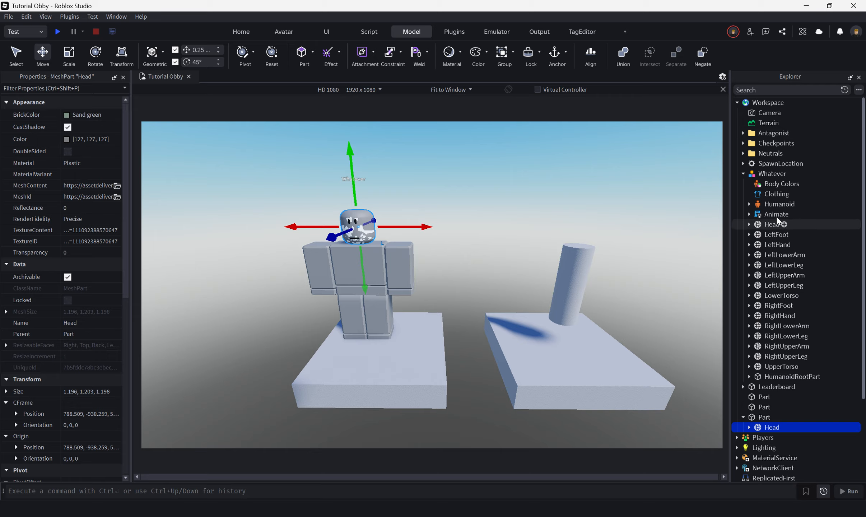
left_click(764, 224)
left_click(750, 427)
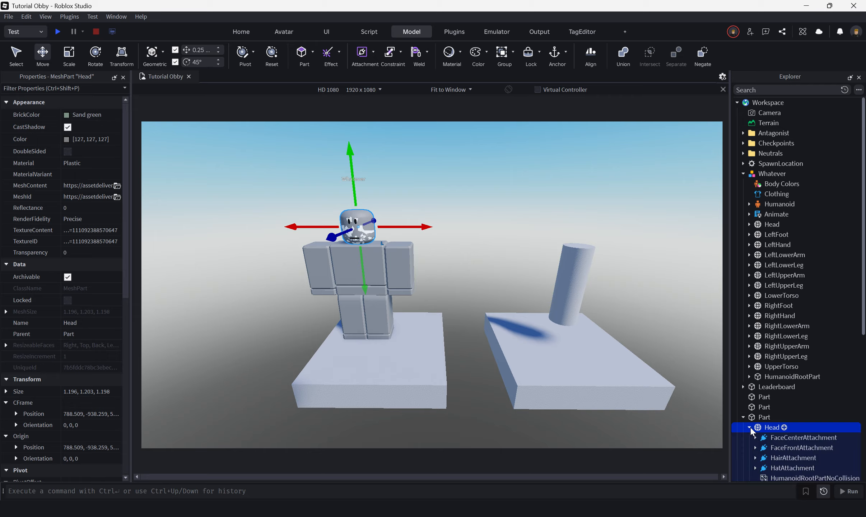
scroll(765, 414, "down", 3)
left_click(785, 352)
left_click(786, 378, "shift")
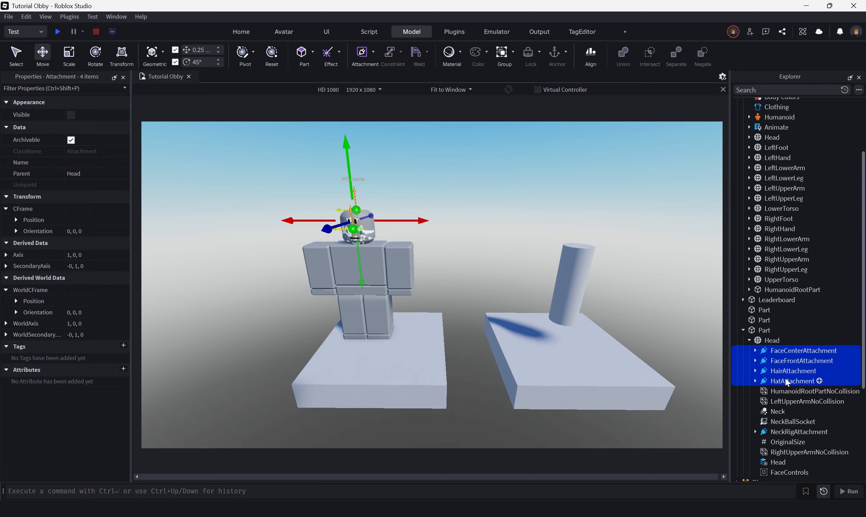
key("Delete")
left_click(787, 392)
key("Delete")
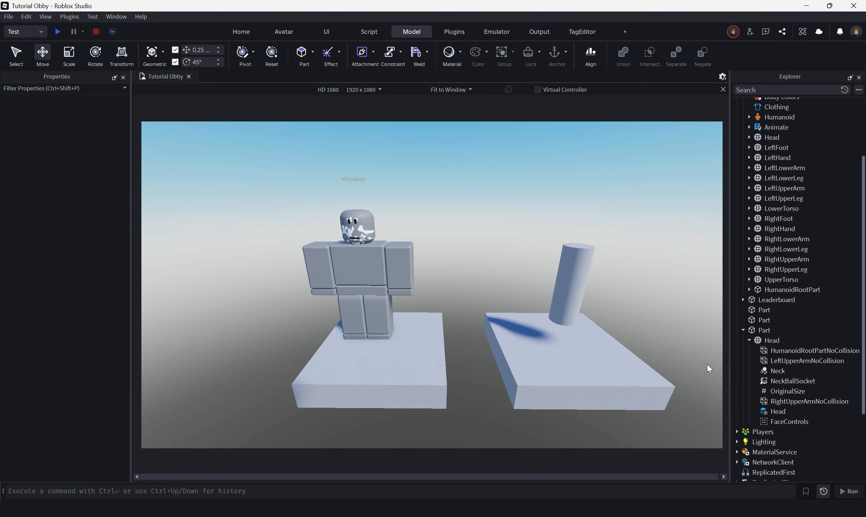
Step: Move the head copy 8.107 studs along the X axis onto the cylinder, plus another 0.25 studs the same way
left_click(772, 341)
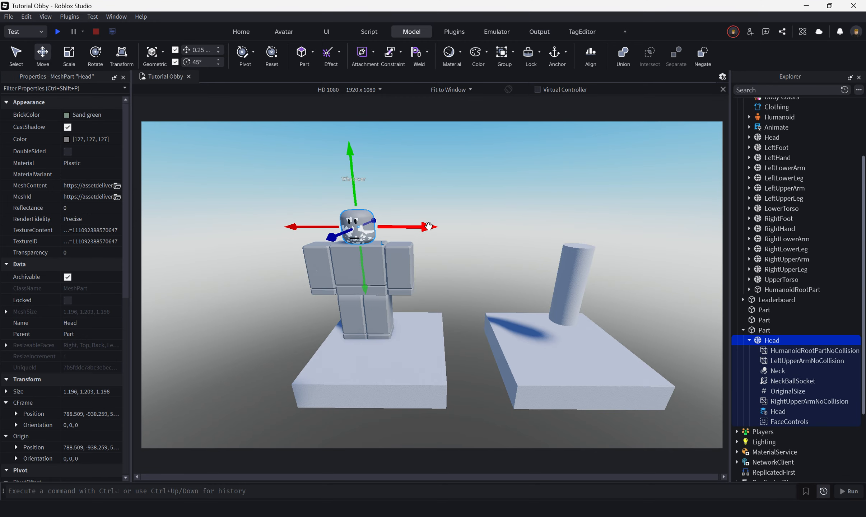
left_click_drag(429, 226, 624, 289)
key("f")
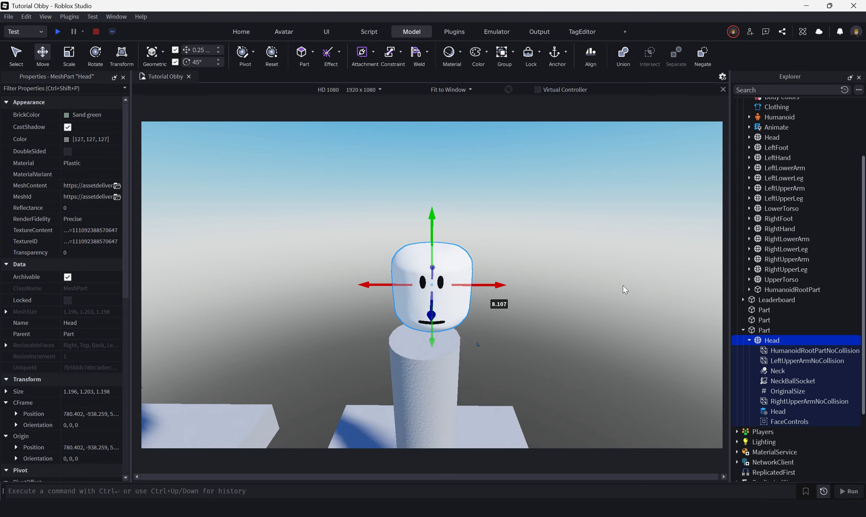
scroll(624, 286, "down", 5)
scroll(624, 286, "up", 5)
scroll(624, 285, "down", 5)
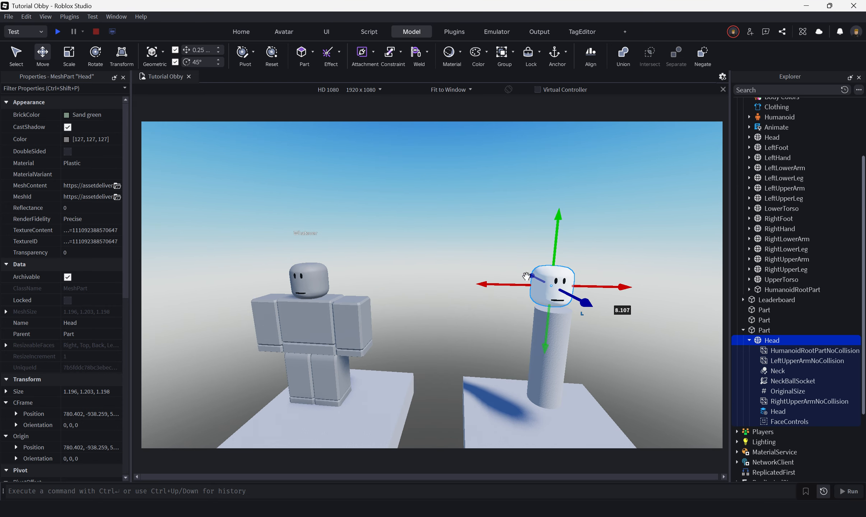
mouse_move(526, 276)
left_mouse_down()
mouse_move(514, 284)
mouse_move(520, 287)
left_mouse_up()
key("f")
scroll(597, 276, "down", 5)
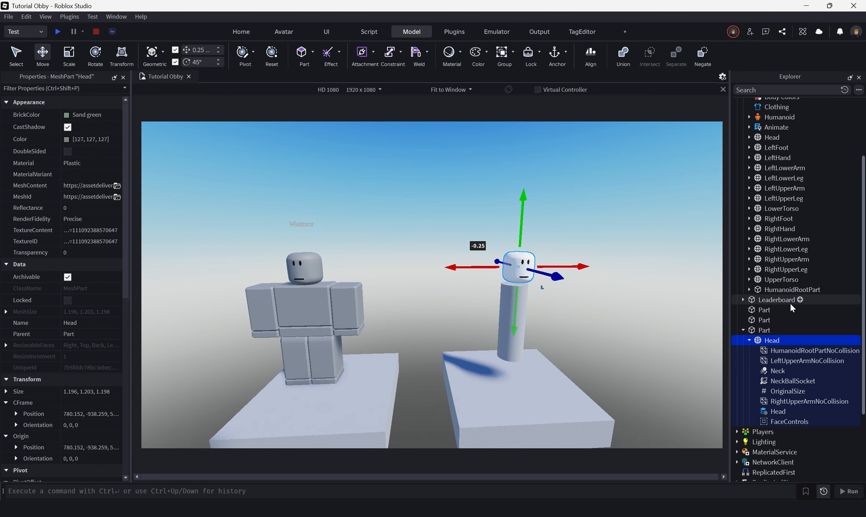
Step: Delete the head copy from the cylinder part
key("Delete")
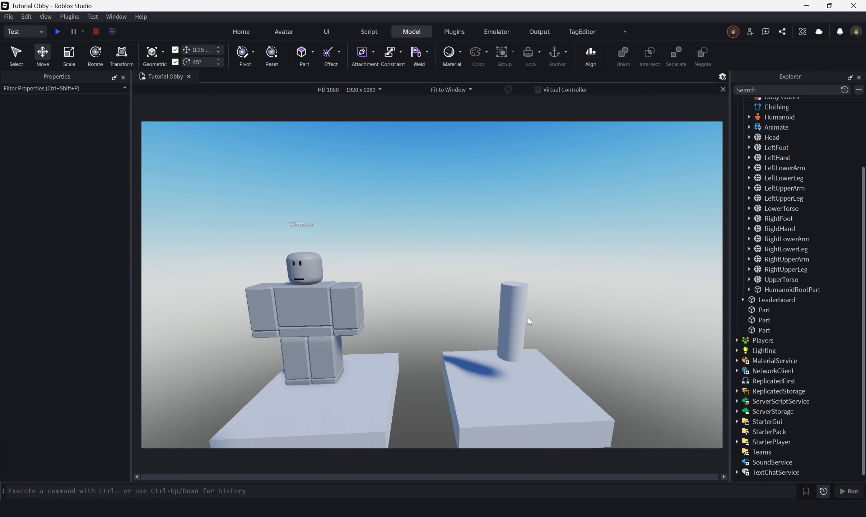
Step: Select the cylinder body on the second platform and examine its shape and surface up close
left_click(523, 318)
key("f")
scroll(548, 316, "down", 4)
right_click_drag(548, 316, 548, 317)
scroll(548, 316, "up", 5)
scroll(548, 316, "down", 5)
scroll(547, 316, "up", 3)
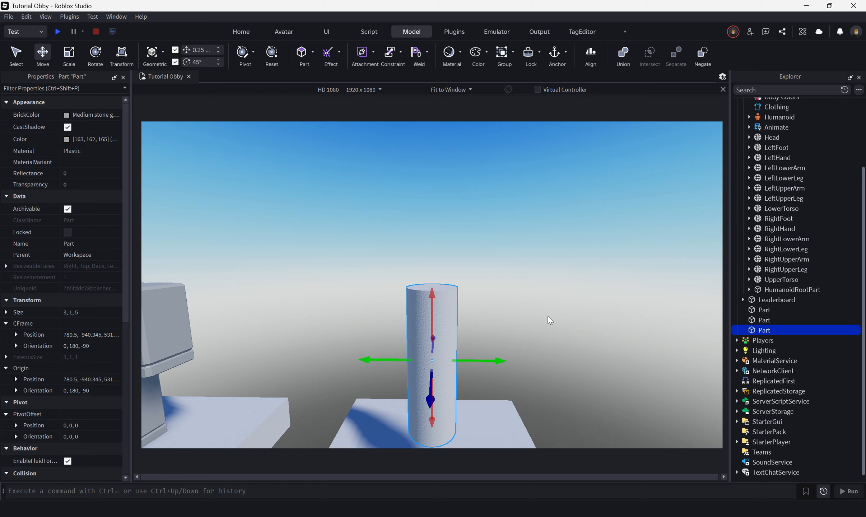
scroll(550, 319, "up", 2)
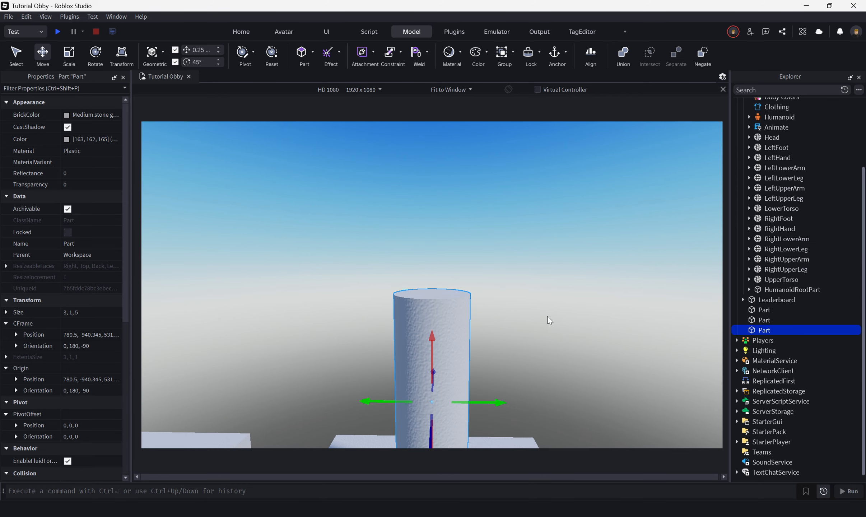
scroll(549, 320, "down", 3)
scroll(550, 320, "up", 4)
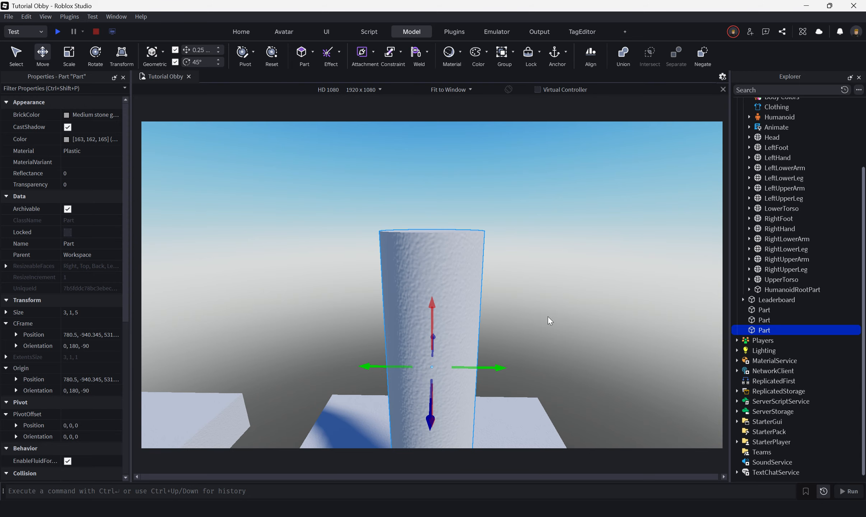
scroll(550, 321, "down", 3)
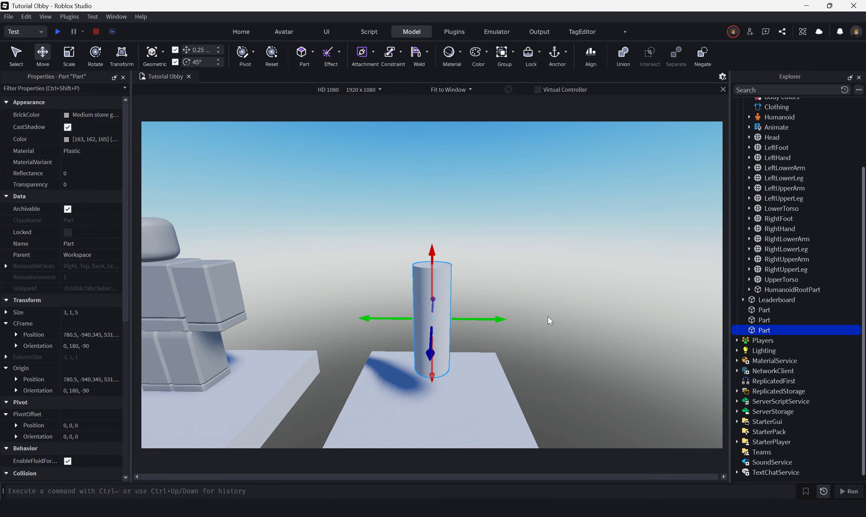
Step: Add a SurfaceGui to the cylinder part and insert a Frame into the SurfaceGui
left_click(775, 331)
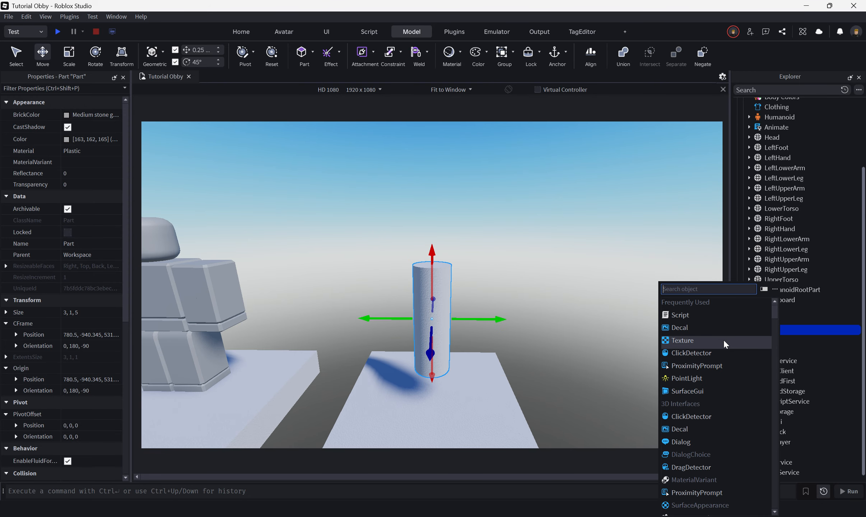
left_click(707, 351)
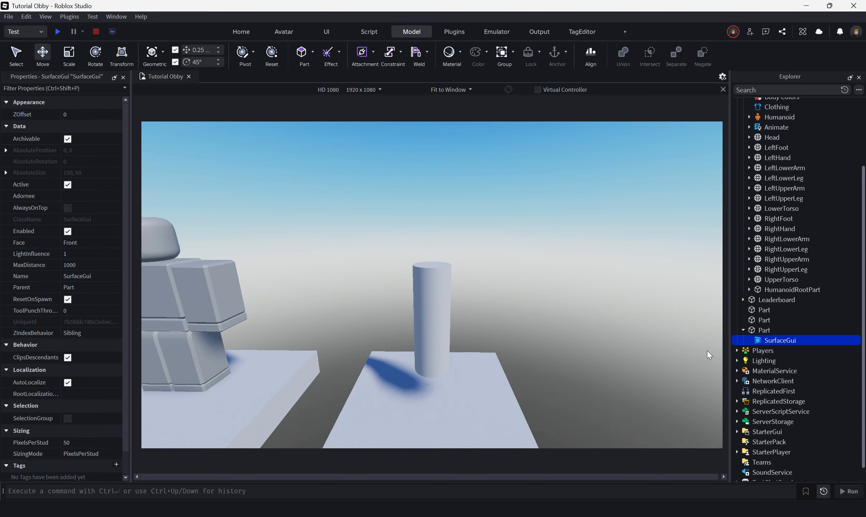
left_click(757, 333)
left_click(766, 338)
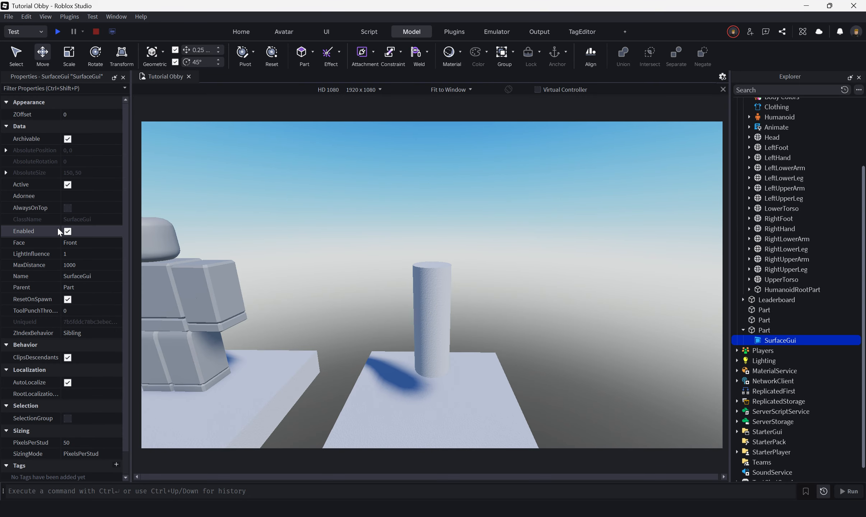
left_click(801, 340)
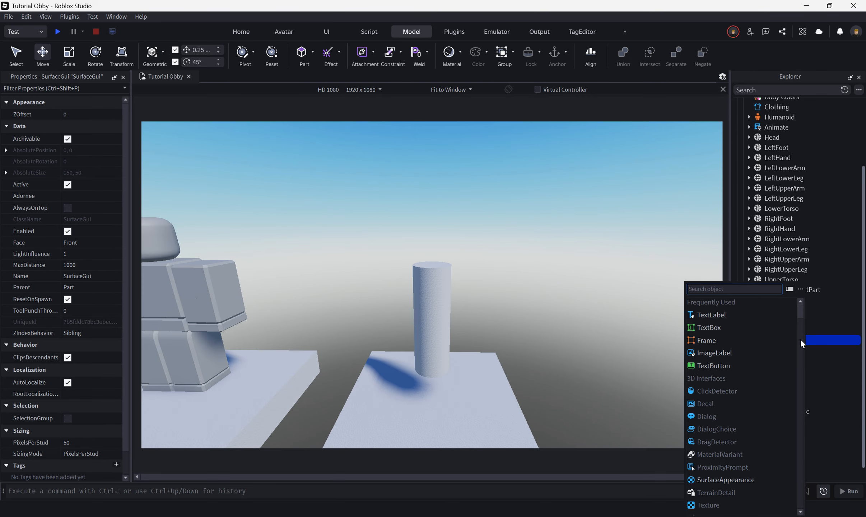
left_click(706, 337)
key("d")
right_click_drag(641, 332, 642, 333)
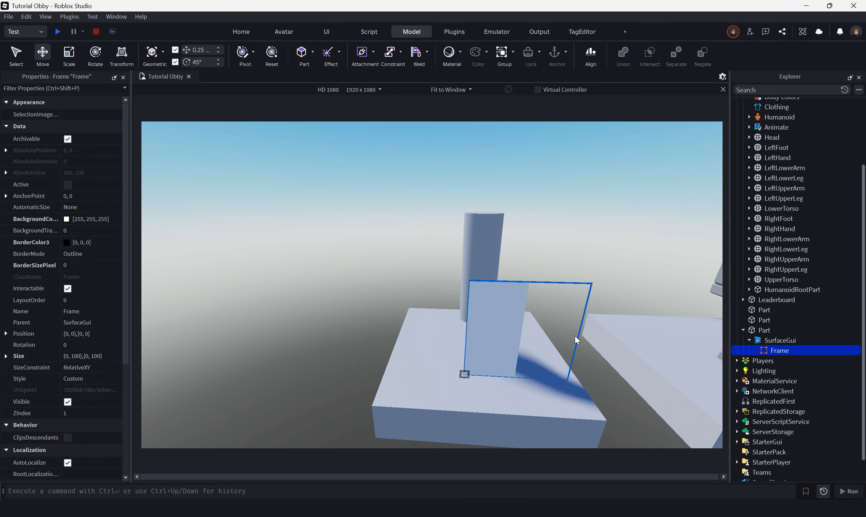
right_click_drag(503, 201, 504, 201)
key("a")
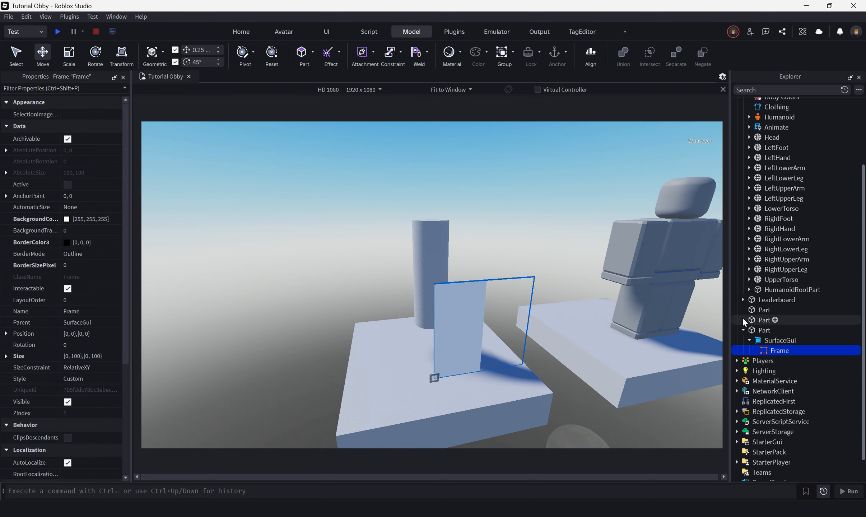
Step: Set the Frame's X size to an offset of 0 and a scale of 0.1
left_click(778, 344)
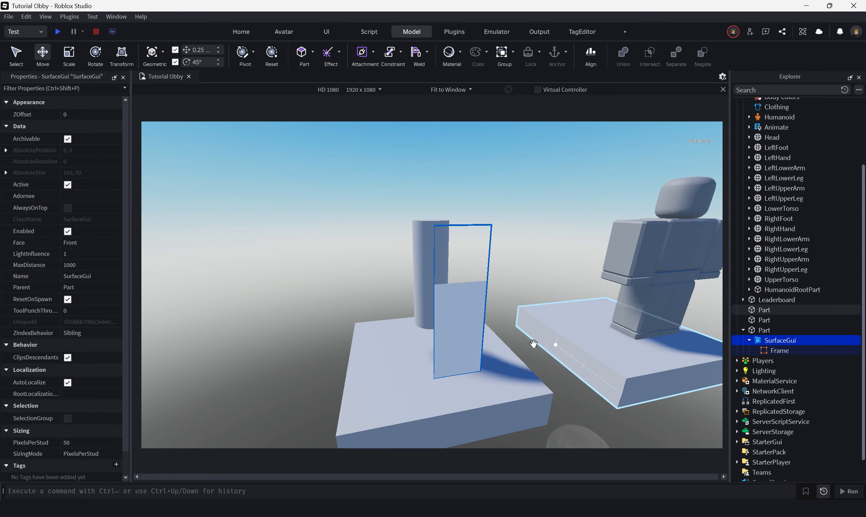
scroll(101, 312, "down", 2)
left_click(779, 351)
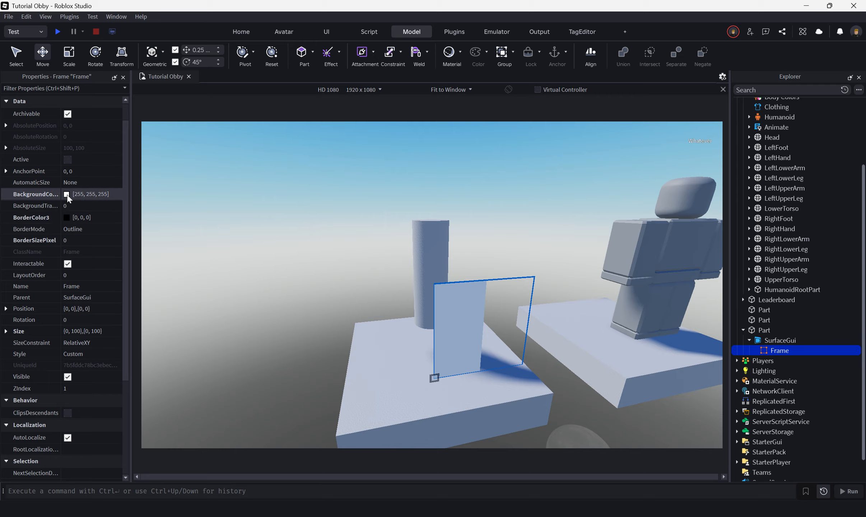
left_click(83, 172)
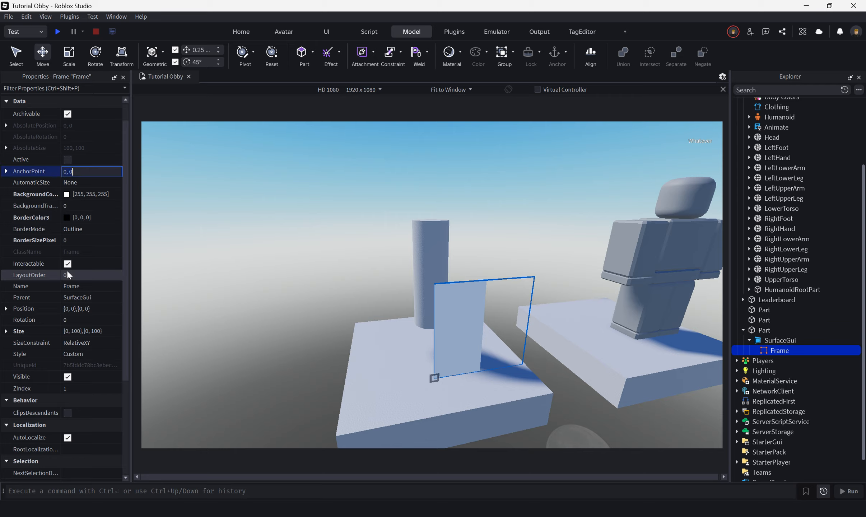
left_click(6, 331)
left_click(16, 343)
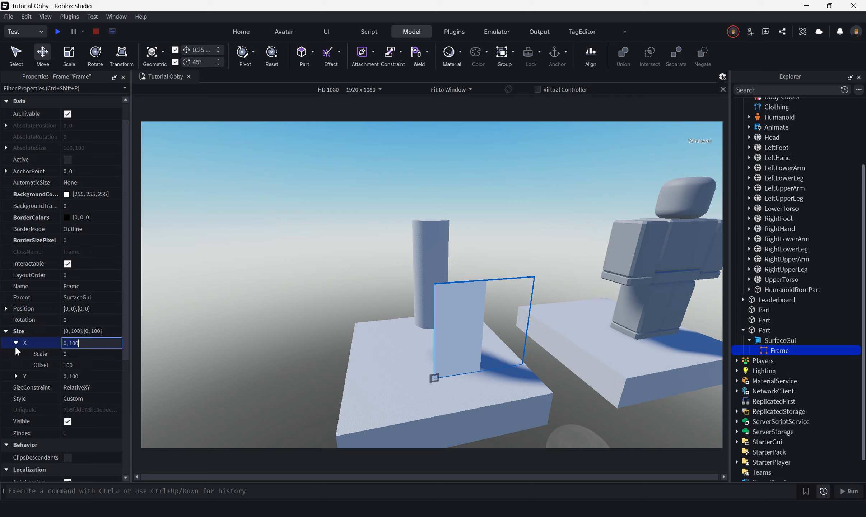
left_click(73, 366)
type("0")
left_click(85, 354)
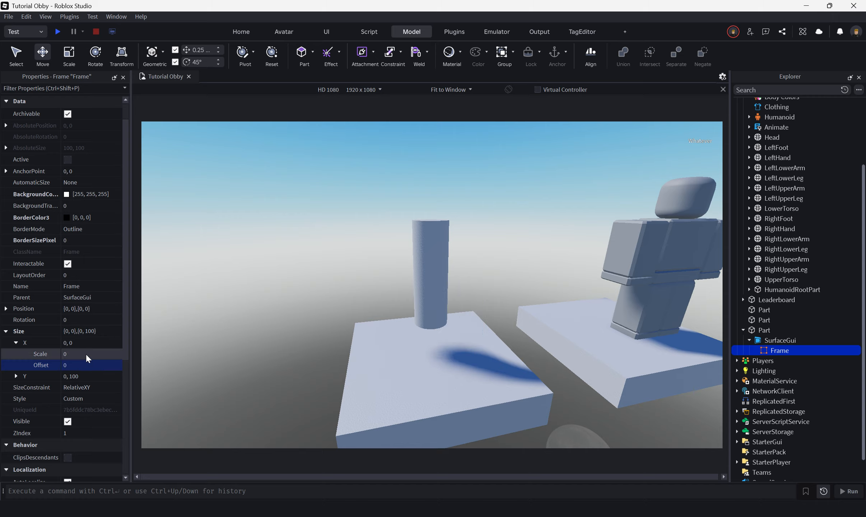
type("0.1")
key("Return")
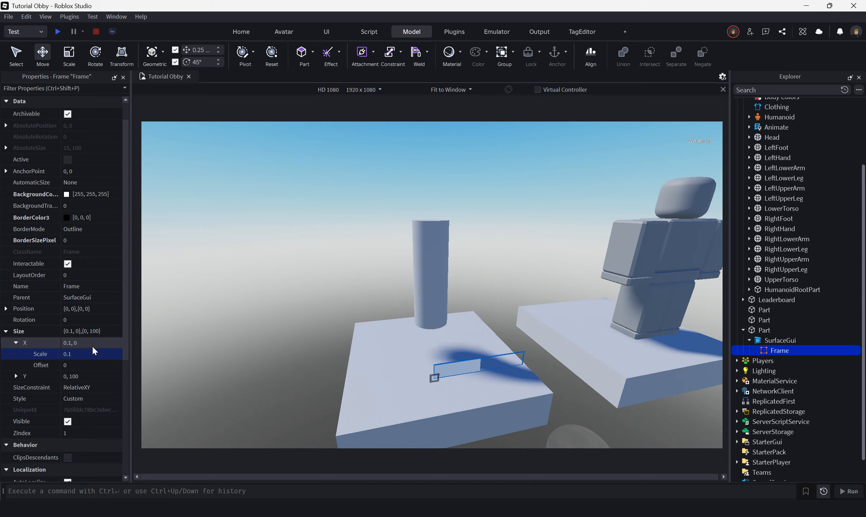
Step: Set the Frame's Y size to an offset of 0 and a scale of 1
left_click(16, 376)
left_click(78, 398)
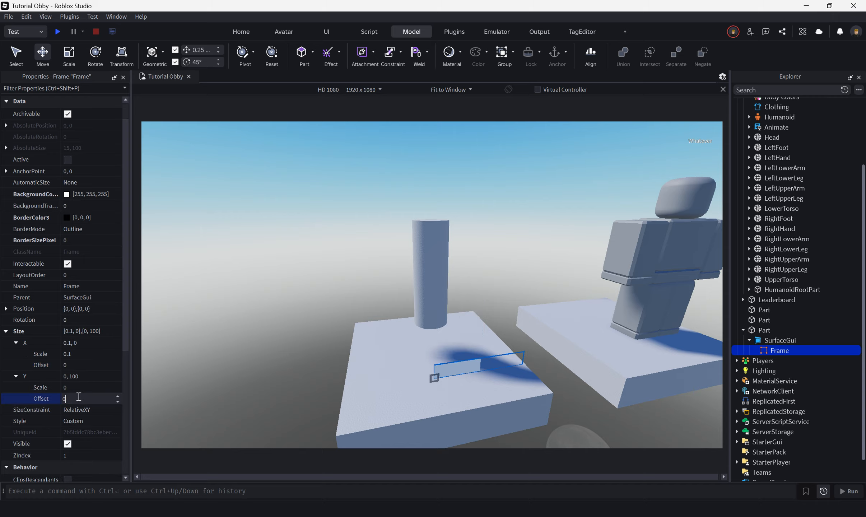
type("0")
key("Return")
left_click(82, 388)
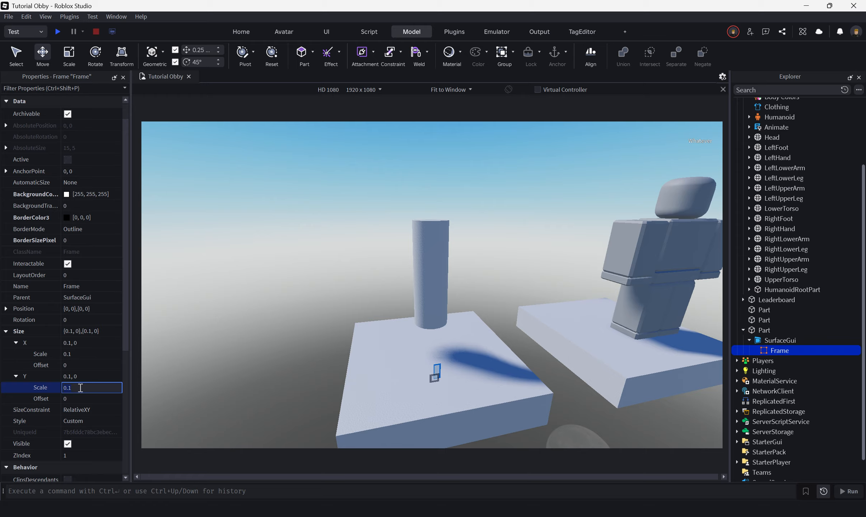
key("Return")
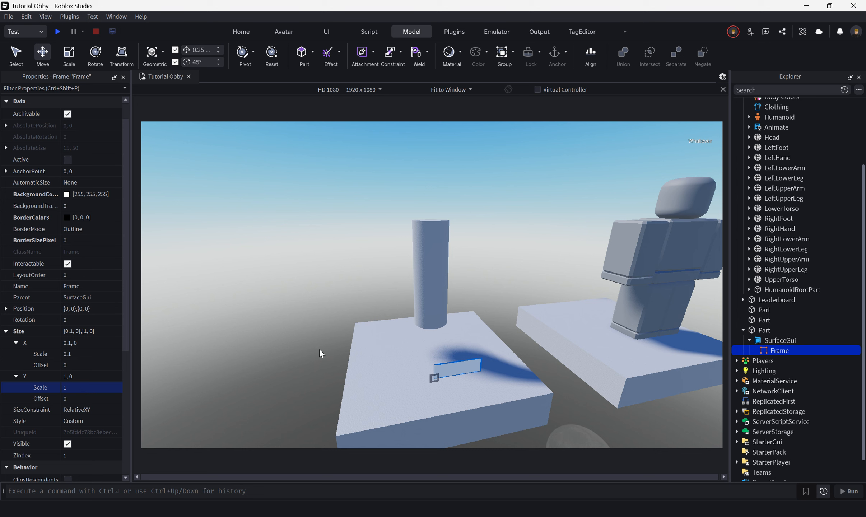
Step: Insert a new Part inside the cylinder part and move the SurfaceGui with its Frame into that new part
scroll(108, 306, "down", 2)
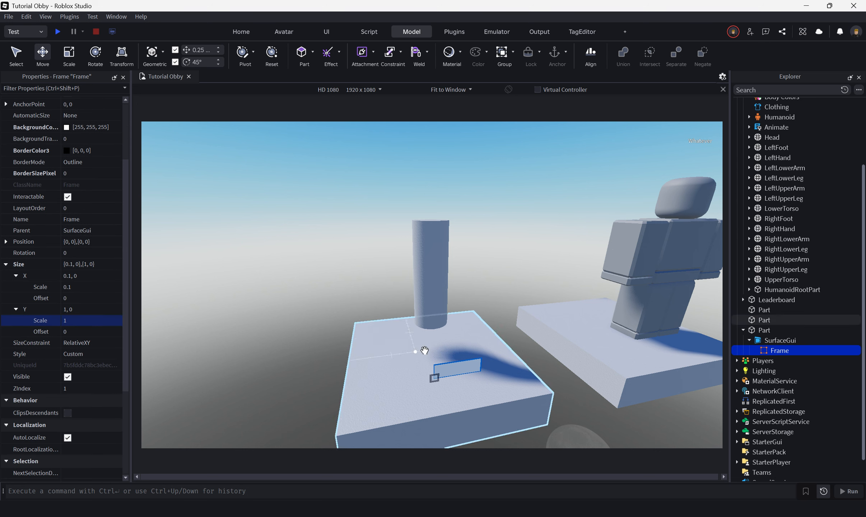
right_click_drag(504, 342, 504, 342)
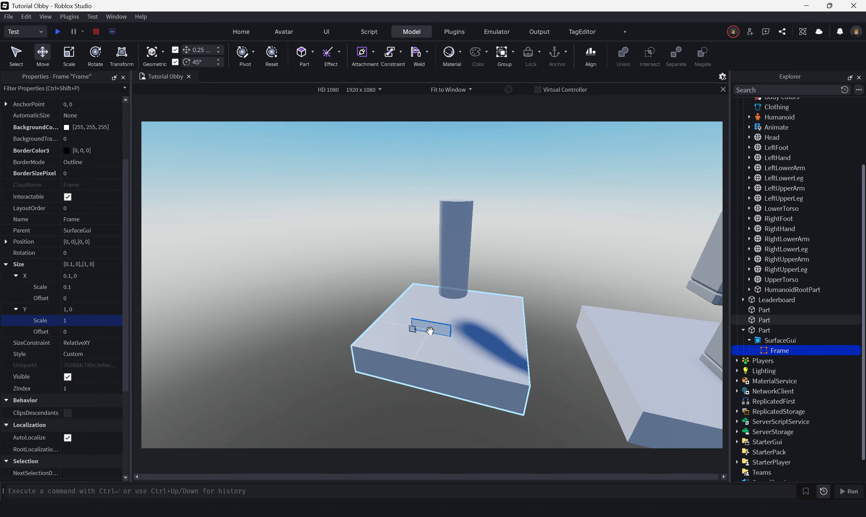
left_click(775, 330)
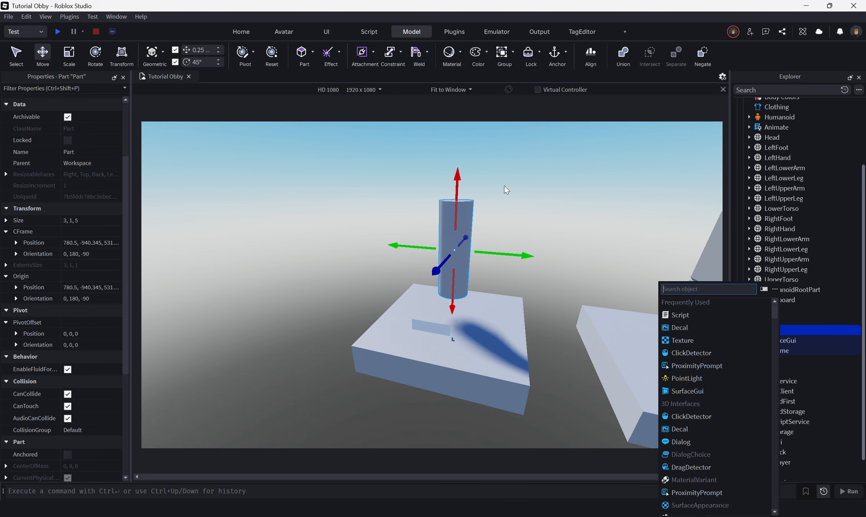
type("part")
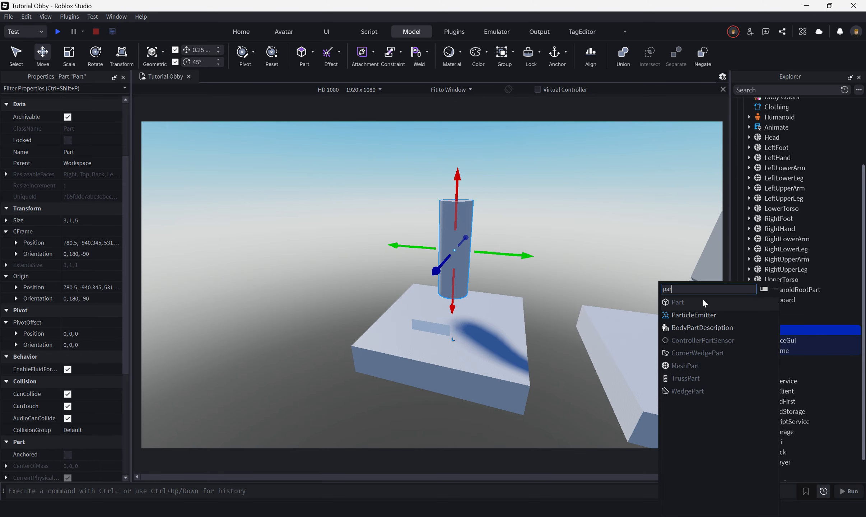
left_click(702, 298)
left_click_drag(776, 350, 772, 337)
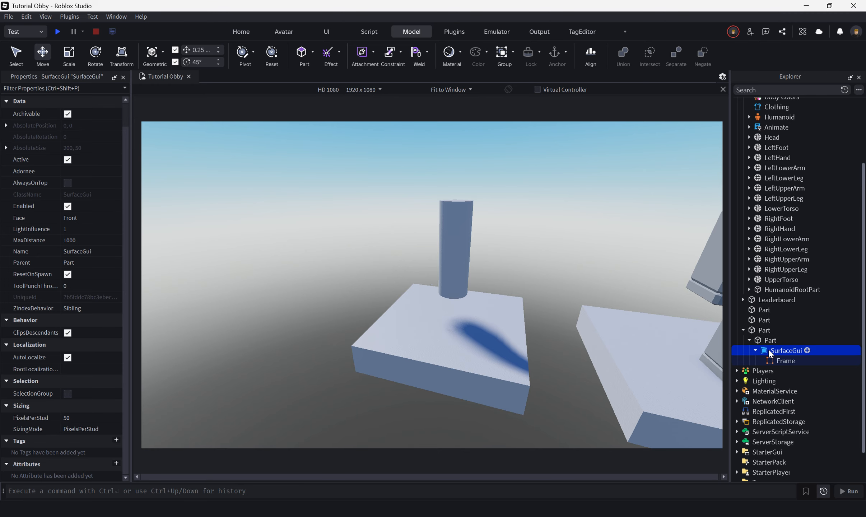
Step: Copy the cylinder part's CFrame position, 780.5, -940.345, 531.75, onto the nested part
left_click(770, 340)
scroll(74, 213, "down", 3)
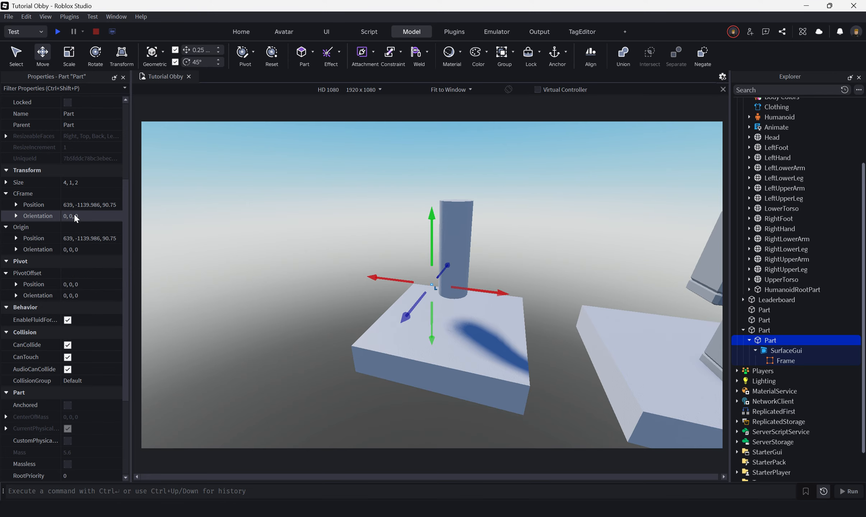
scroll(83, 225, "up", 4)
left_click(69, 54)
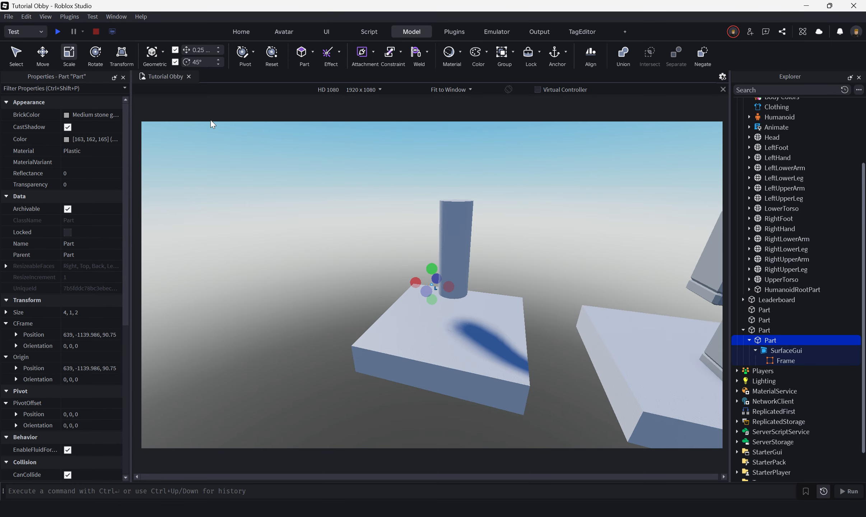
scroll(480, 306, "up", 10)
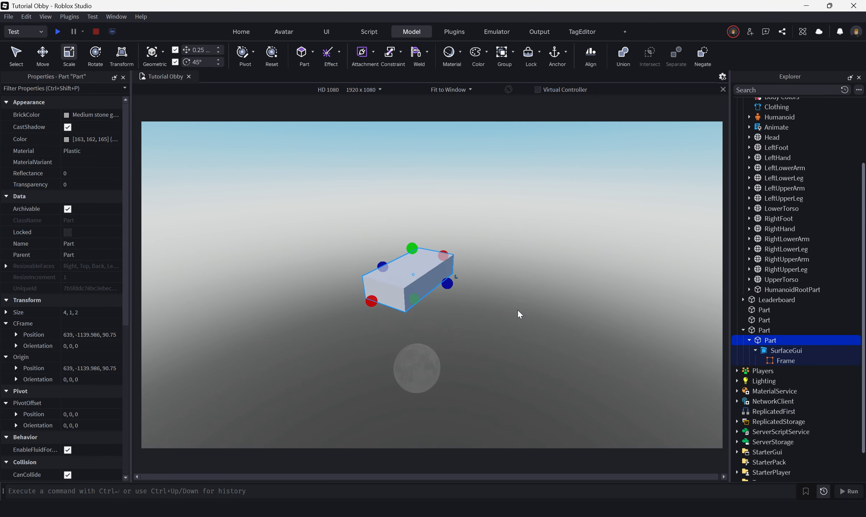
left_click(758, 330)
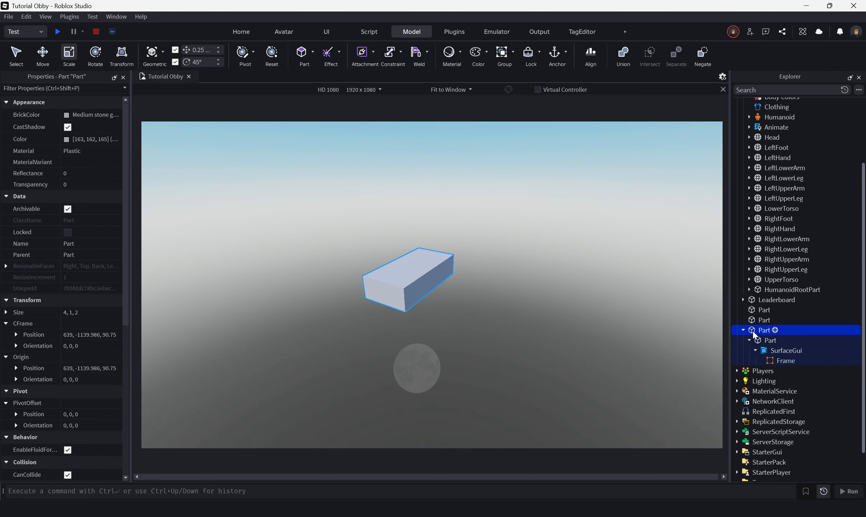
scroll(81, 256, "down", 5)
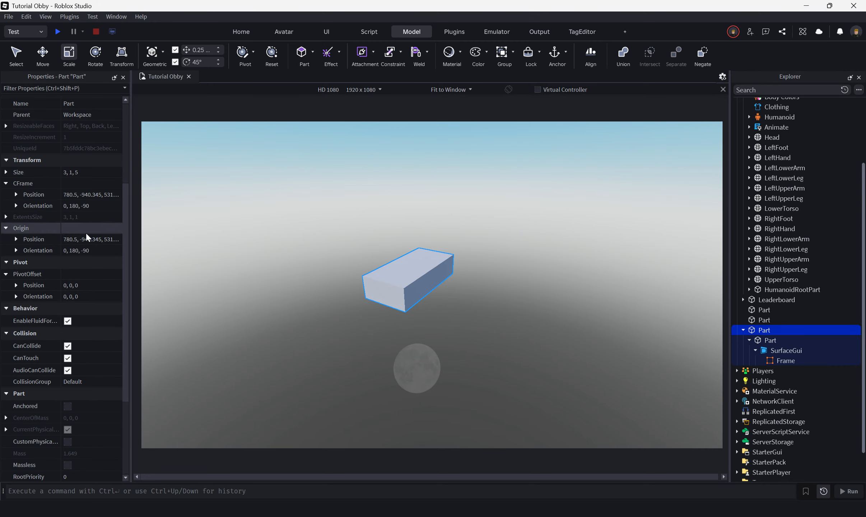
left_click(85, 195)
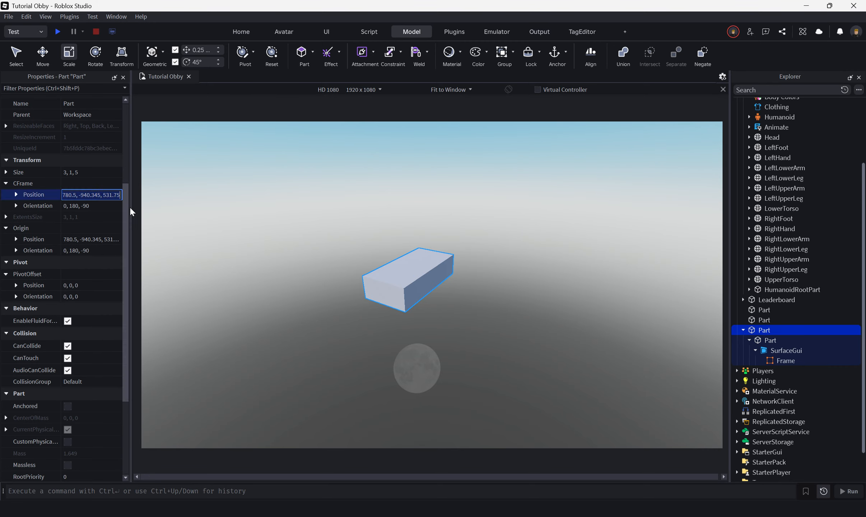
left_click(768, 341)
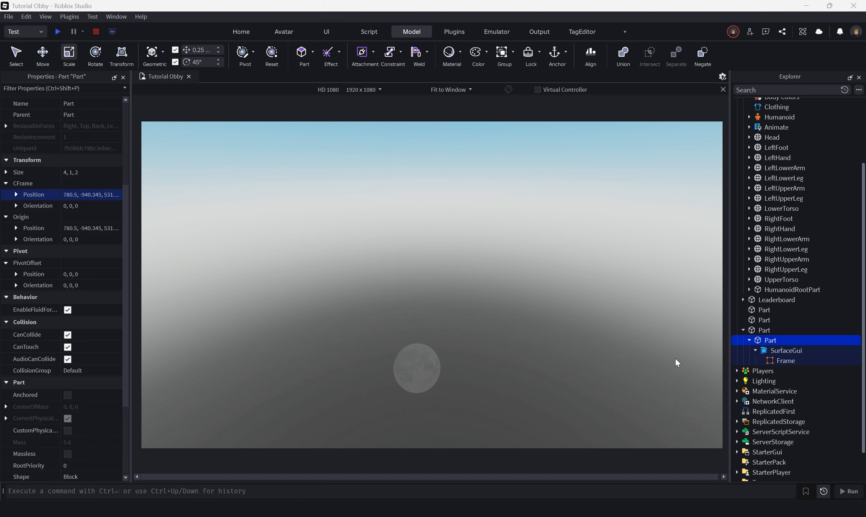
Step: Set the nested part's transparency to 1
left_click(764, 332)
double_click(763, 331)
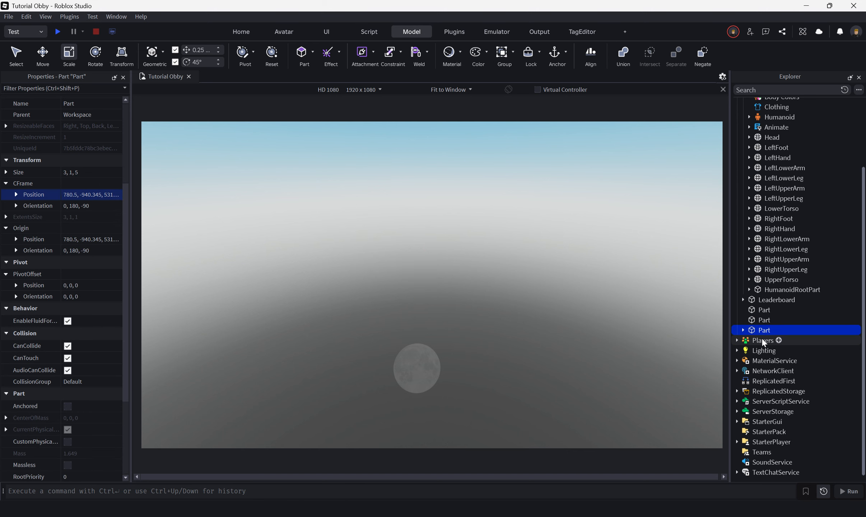
key("f")
scroll(494, 304, "down", 5)
key("f")
right_click_drag(493, 305, 493, 302)
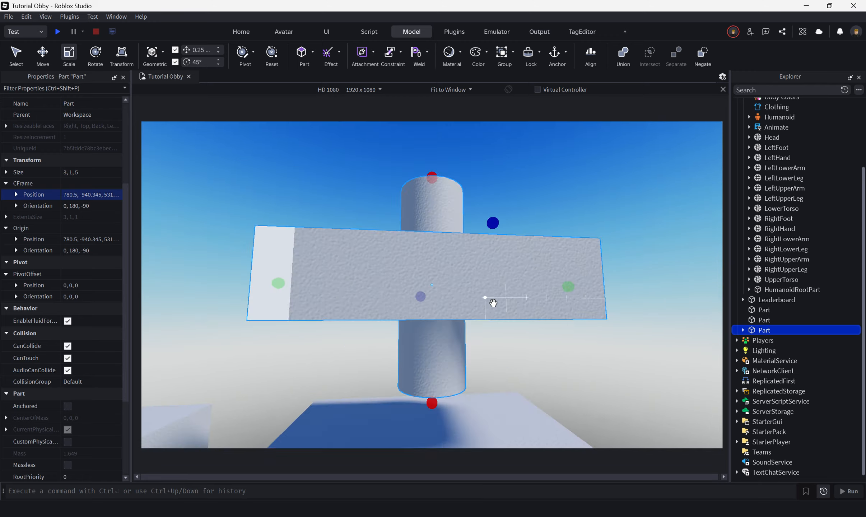
scroll(493, 303, "down", 5)
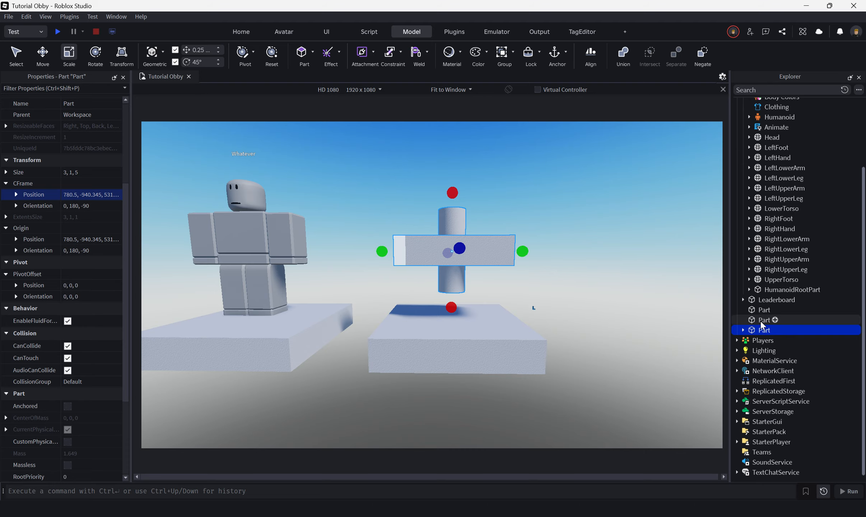
left_click(743, 330)
left_click(772, 340)
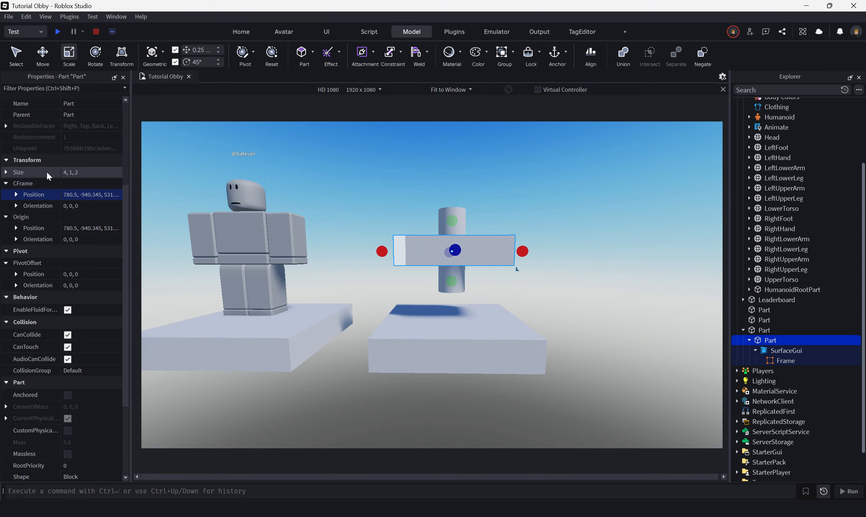
scroll(87, 186, "up", 4)
left_click(90, 185)
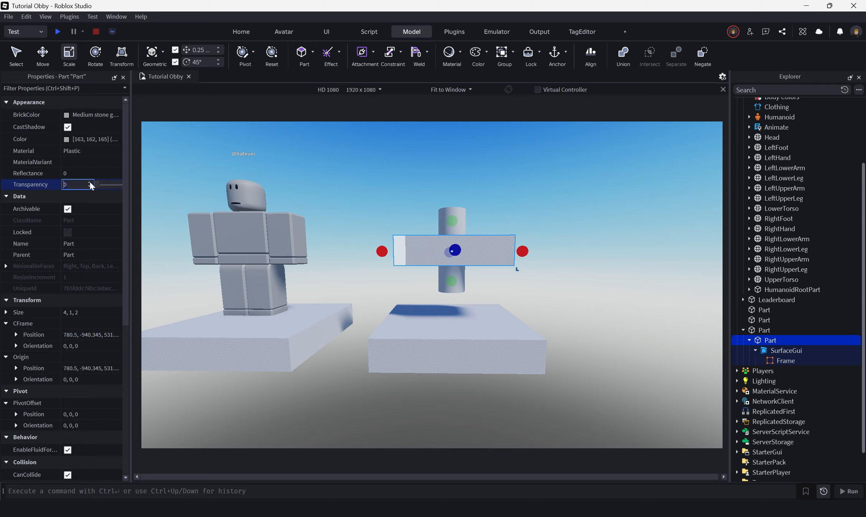
type("1")
key("Return")
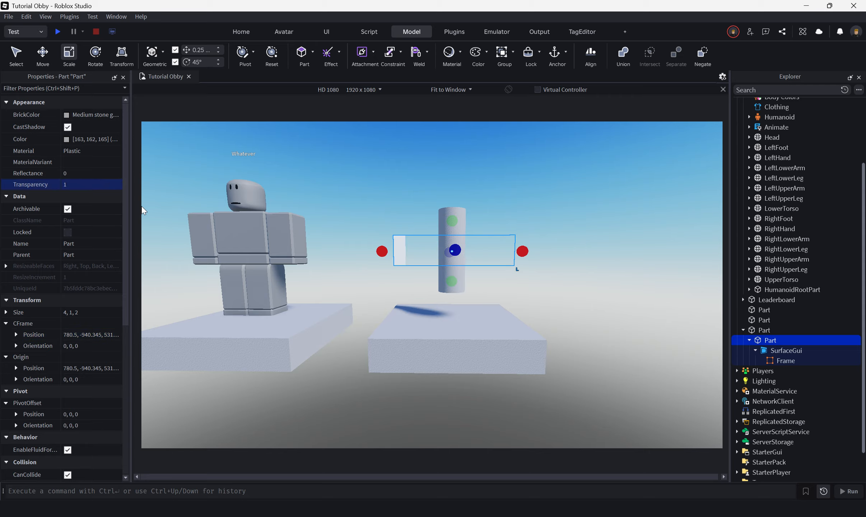
Step: Set the X scale of the Frame's size to 1
left_click(776, 360)
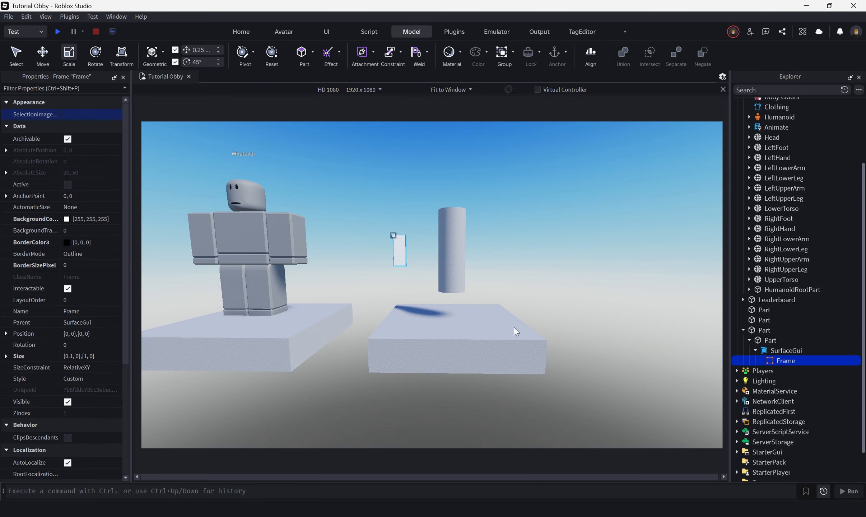
scroll(78, 296, "down", 3)
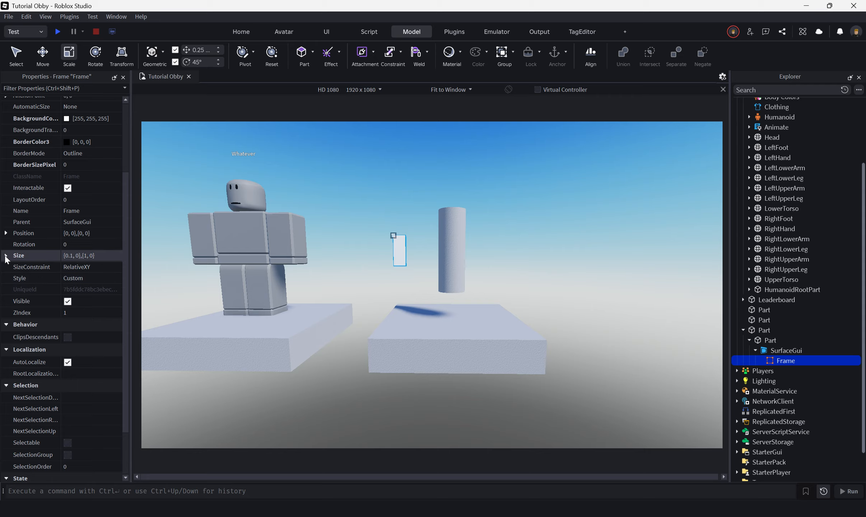
left_click(19, 255)
left_click(16, 267)
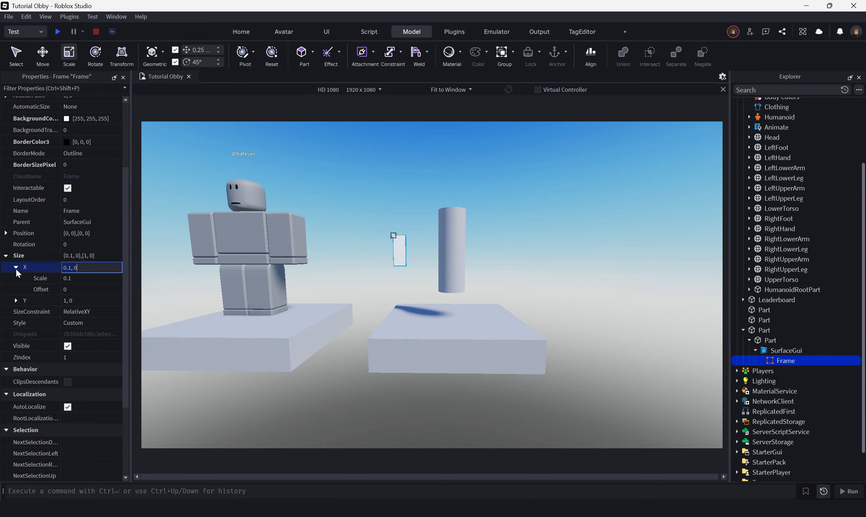
left_click(81, 279)
type("1")
key("Return")
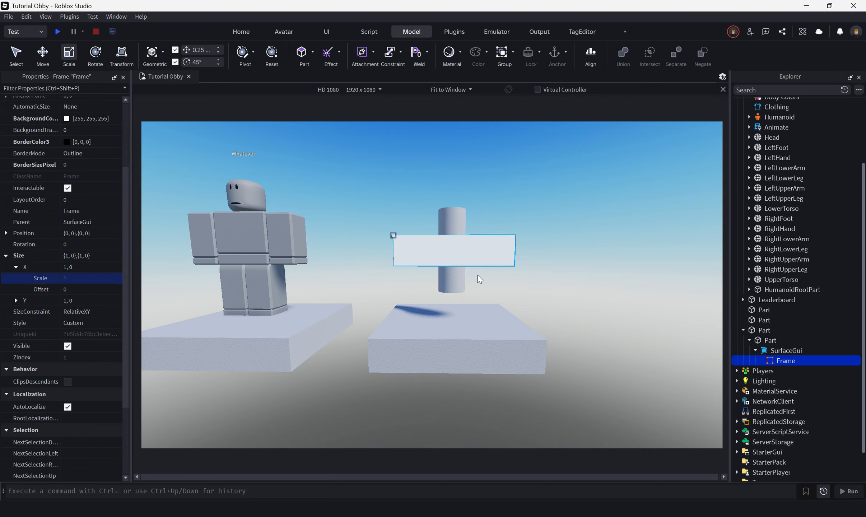
Step: Move the nested part up 2.25 studs so it sits above the cylinder
left_click(764, 340)
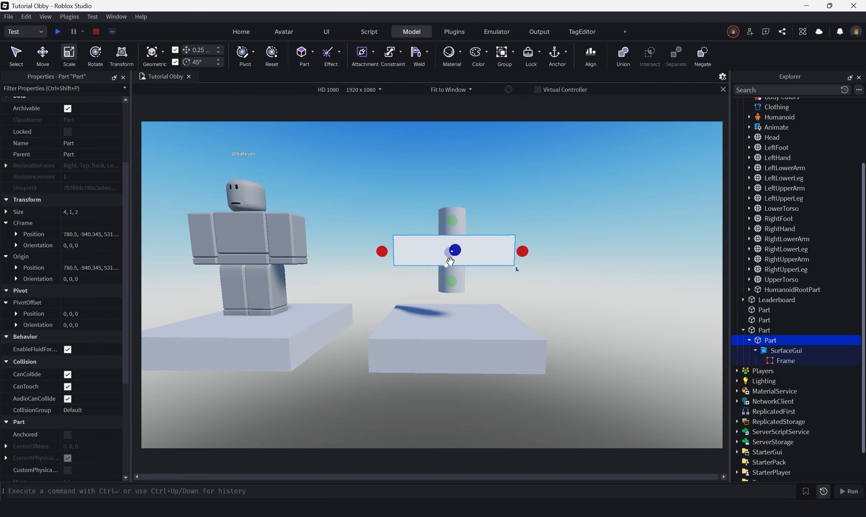
left_click(44, 57)
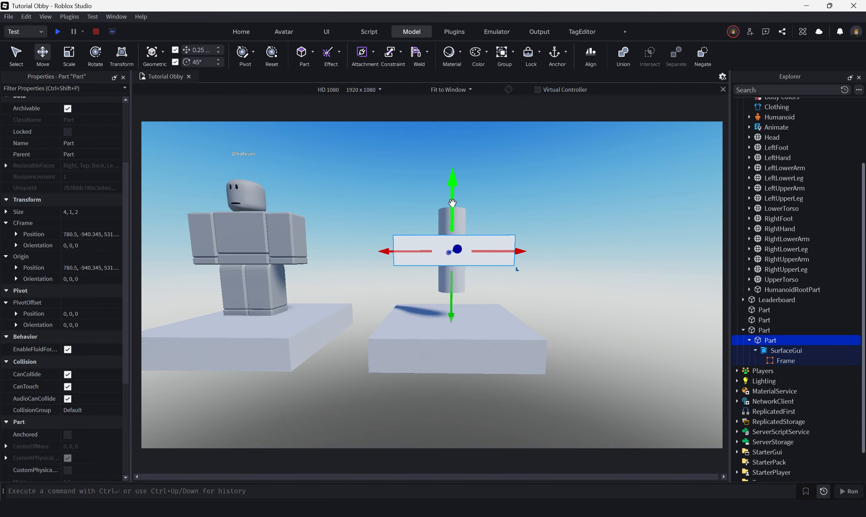
left_click_drag(453, 203, 446, 138)
right_click_drag(447, 139, 480, 150)
scroll(479, 151, "down", 3)
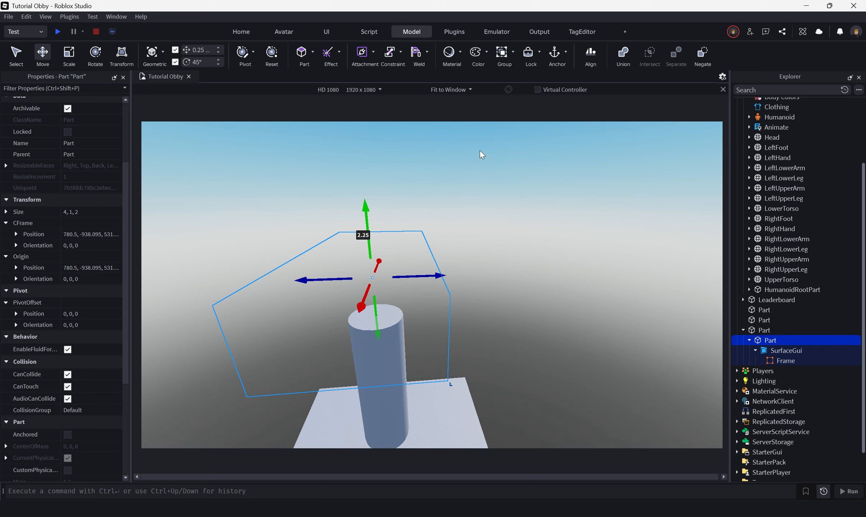
Step: Disable CanCollide and CanQuery on the nested part
left_click(79, 86)
type("ca")
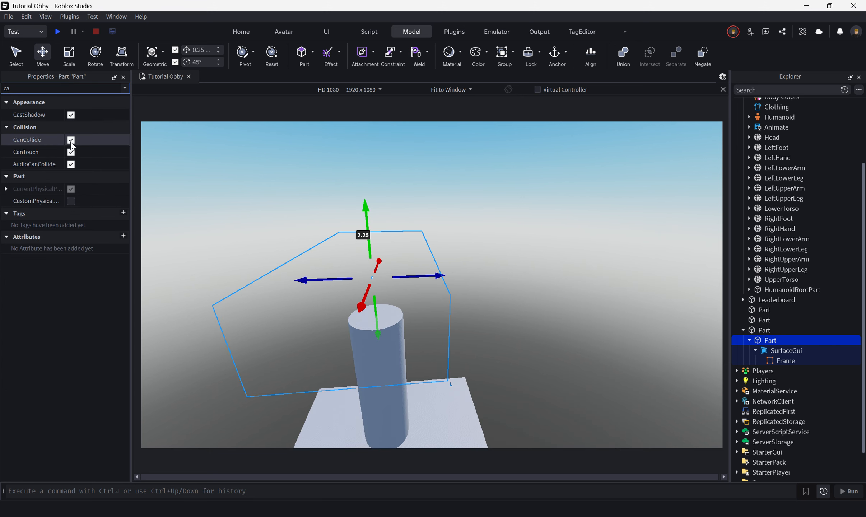
left_click(71, 142)
left_click(72, 151)
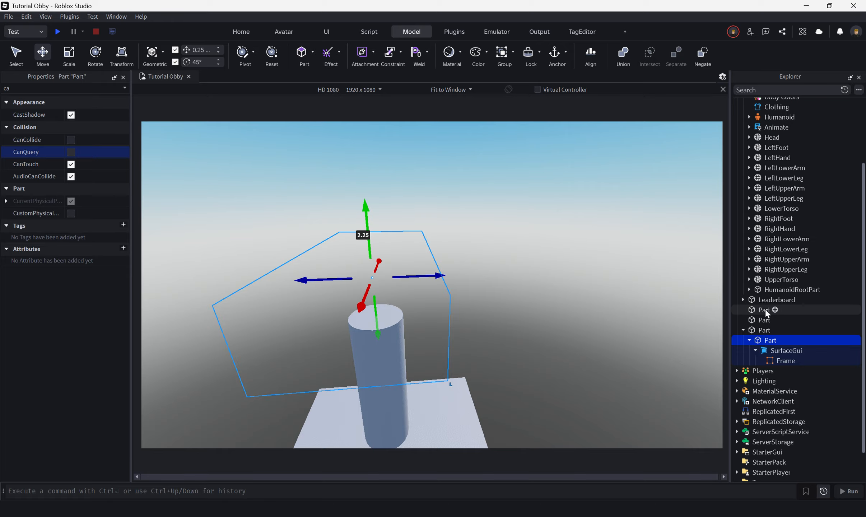
Step: Scale the nested part down along its depth to make it a thin panel
left_click(72, 57)
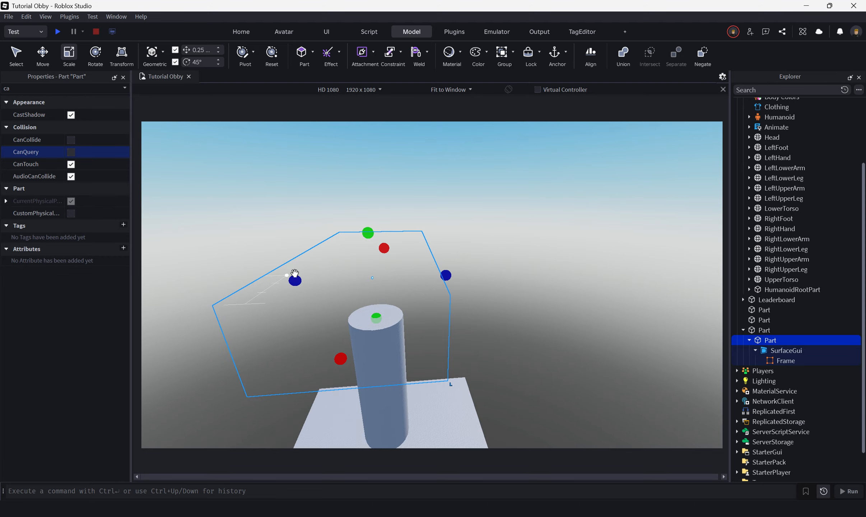
left_click_drag(294, 274, 485, 287)
key("a")
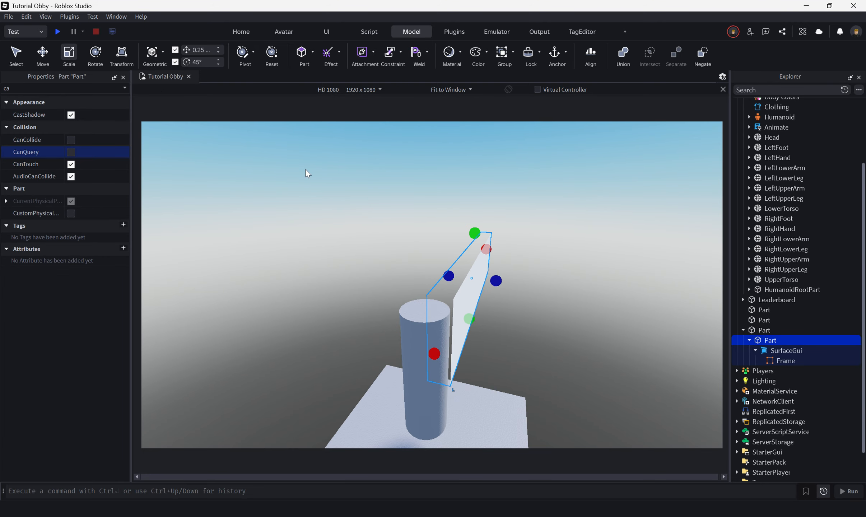
Step: Move the thin nested part along its depth axis by 1 stud and by 0.25 stud to place it over the cylinder
left_click(42, 60)
left_click_drag(541, 292, 493, 276)
scroll(529, 275, "up", 3)
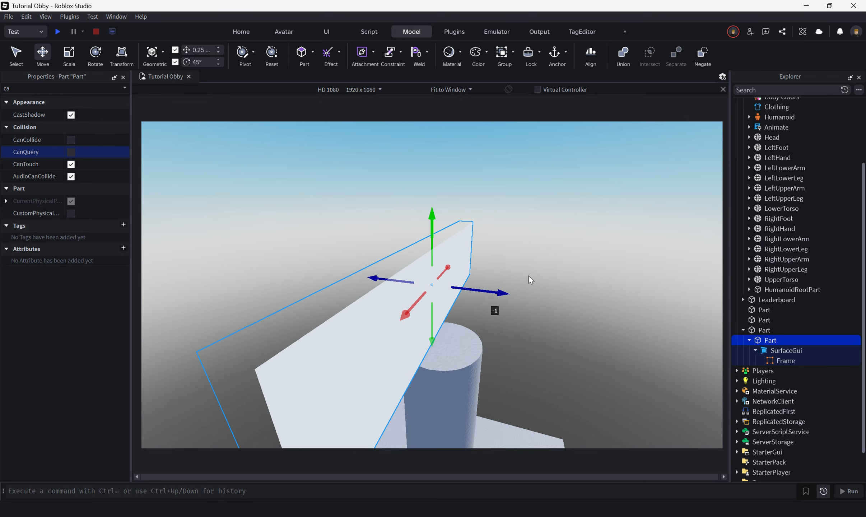
right_click_drag(529, 275, 526, 273)
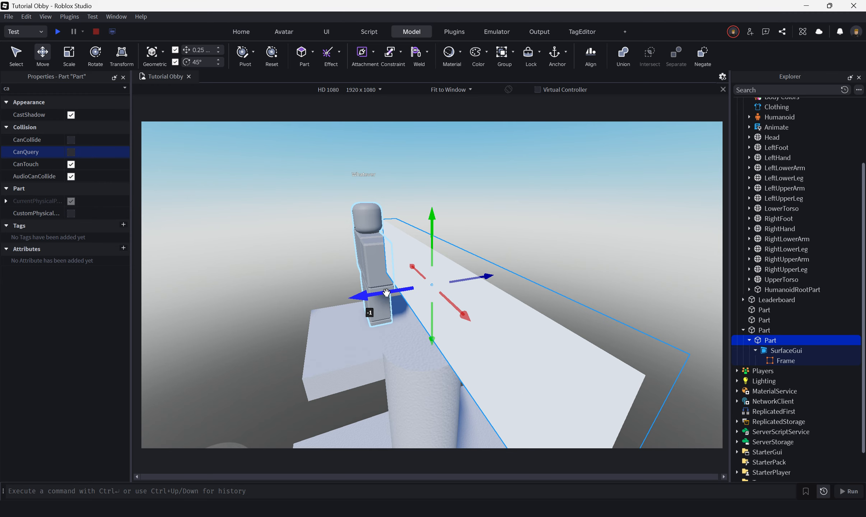
left_click_drag(387, 293, 371, 294)
right_click_drag(617, 285, 616, 284)
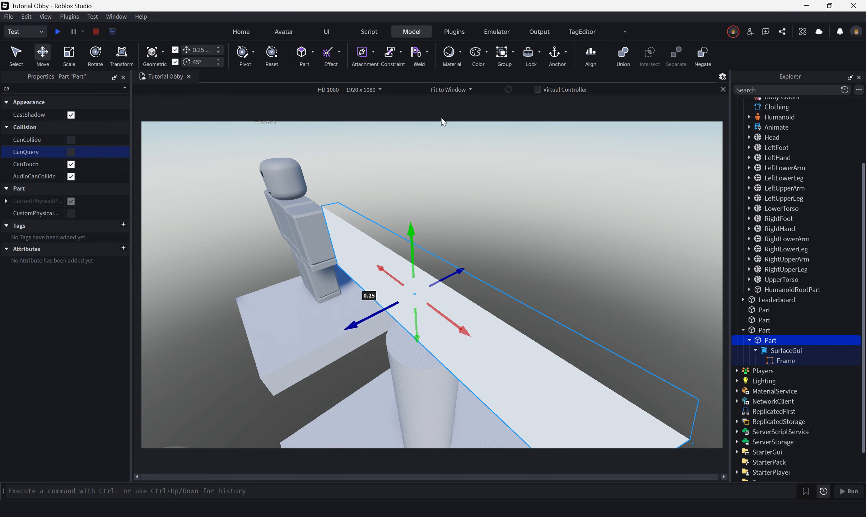
Step: Clear the property filter and insert a TextLabel into the Frame
left_click(764, 360)
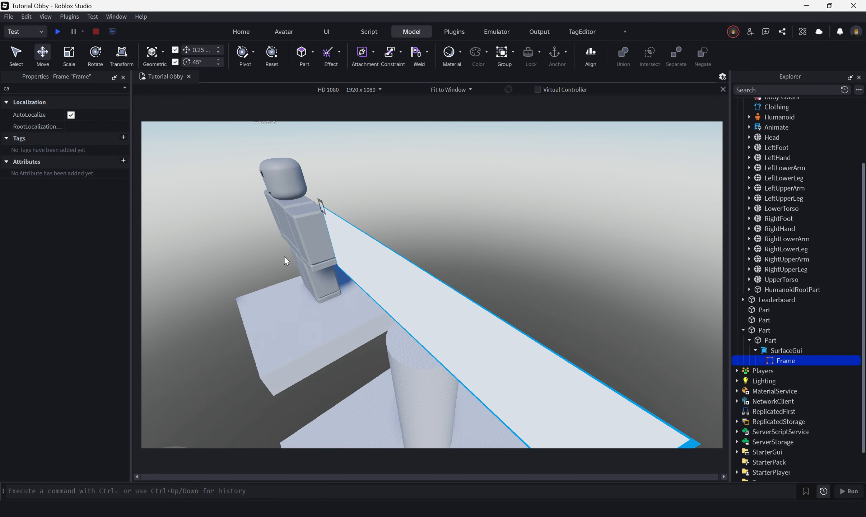
left_click(787, 351)
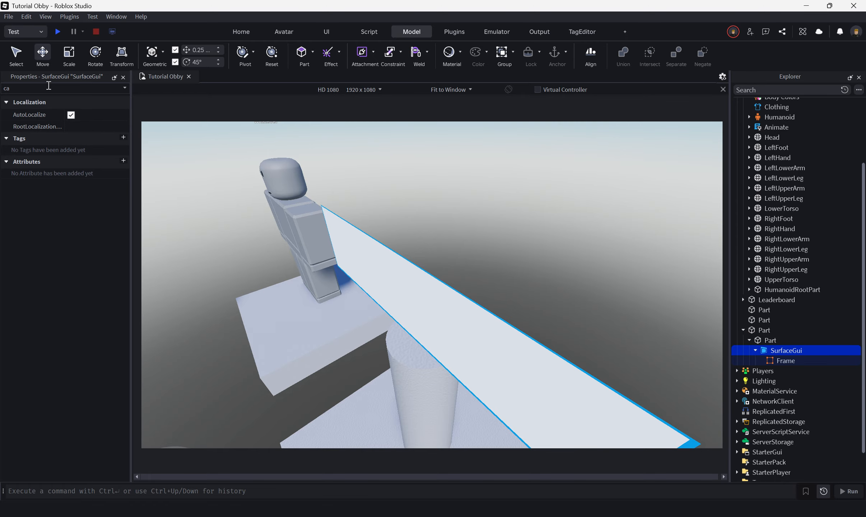
key("BackSpace")
key("BackSpace")
left_click(765, 361)
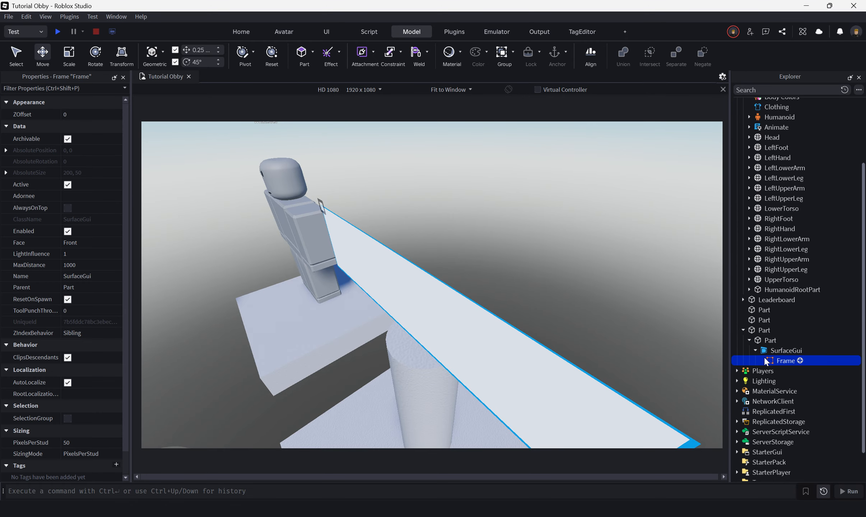
left_click(800, 360)
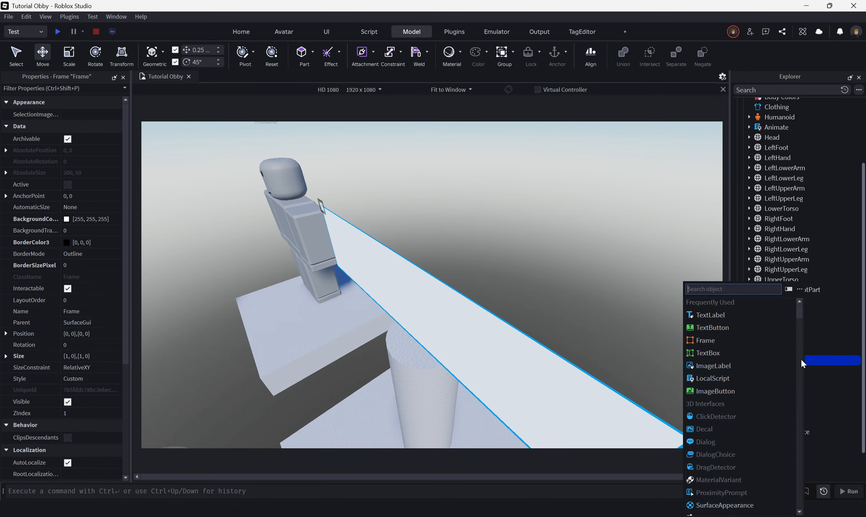
type("tex")
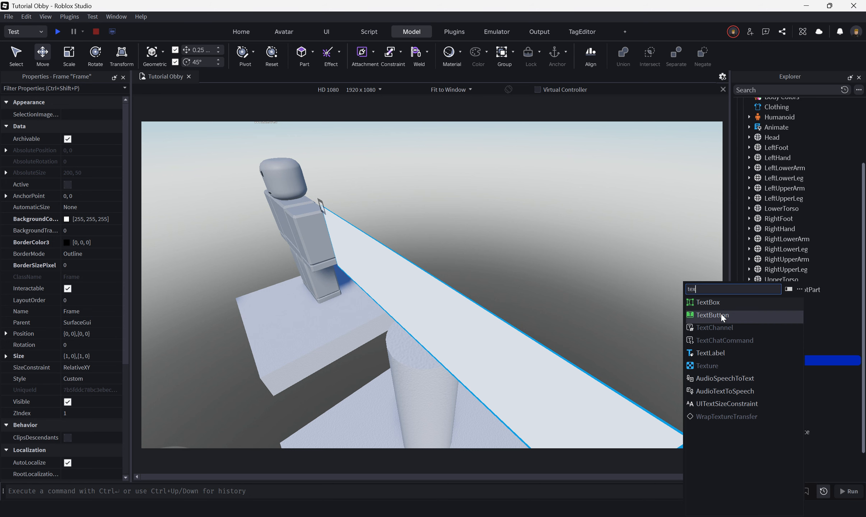
left_click(710, 352)
key("f")
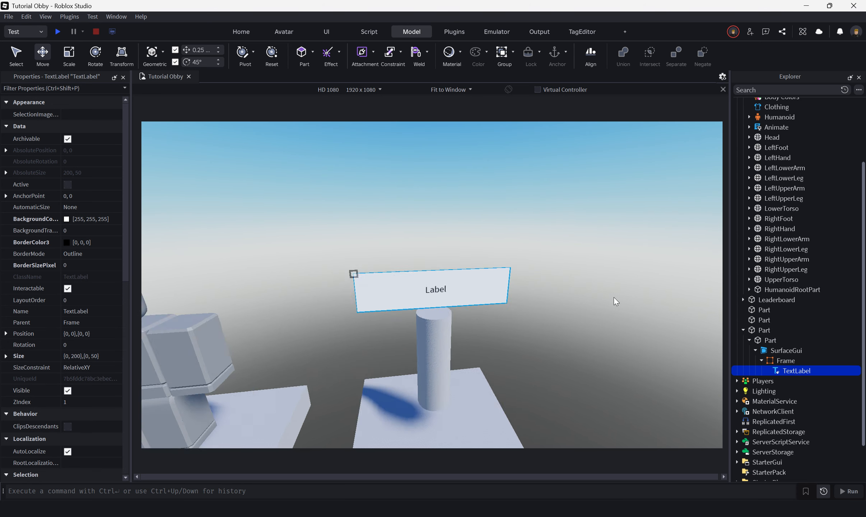
Step: Set the TextLabel's text to "NPC"
scroll(87, 180, "down", 4)
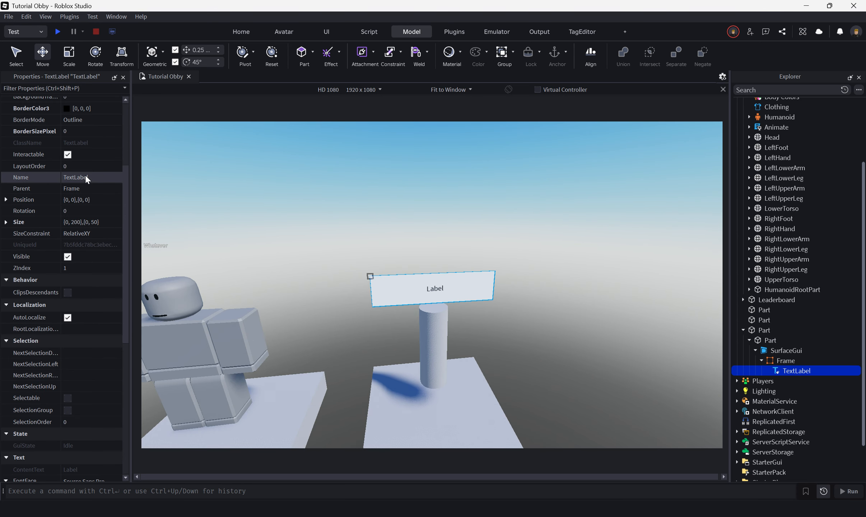
scroll(87, 179, "down", 8)
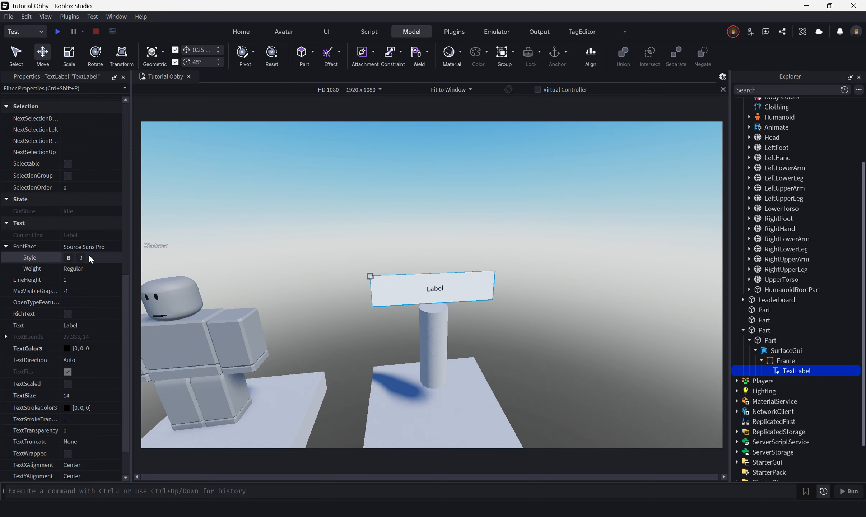
left_click(88, 279)
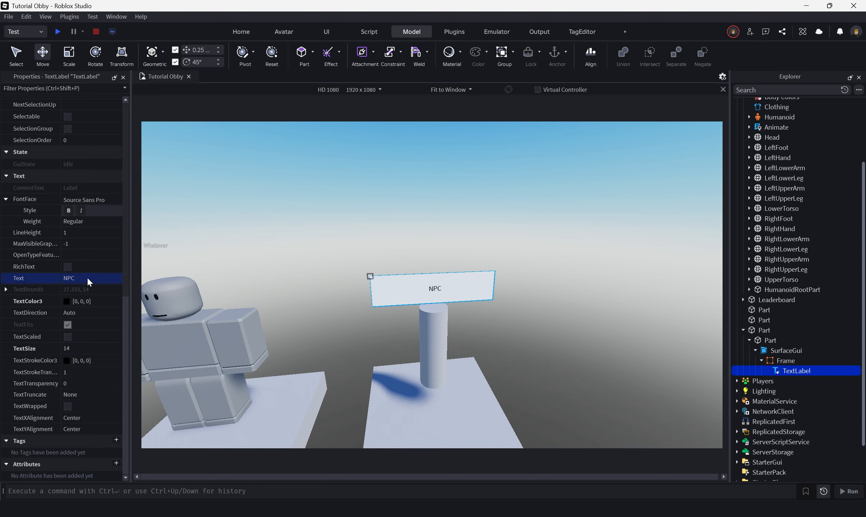
Step: Set the BackgroundTransparency of the Frame inside the SurfaceGui to 1
left_click(737, 360)
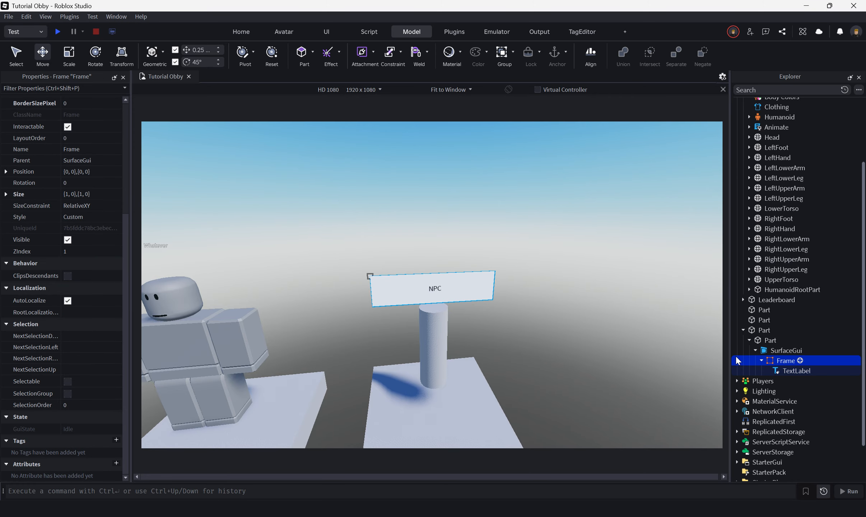
scroll(79, 196, "up", 1)
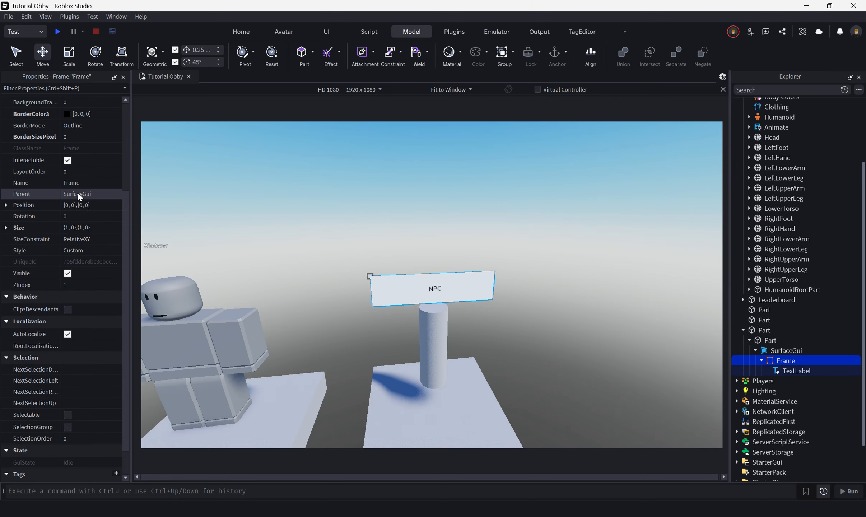
scroll(79, 196, "up", 2)
left_click(79, 169)
type("1")
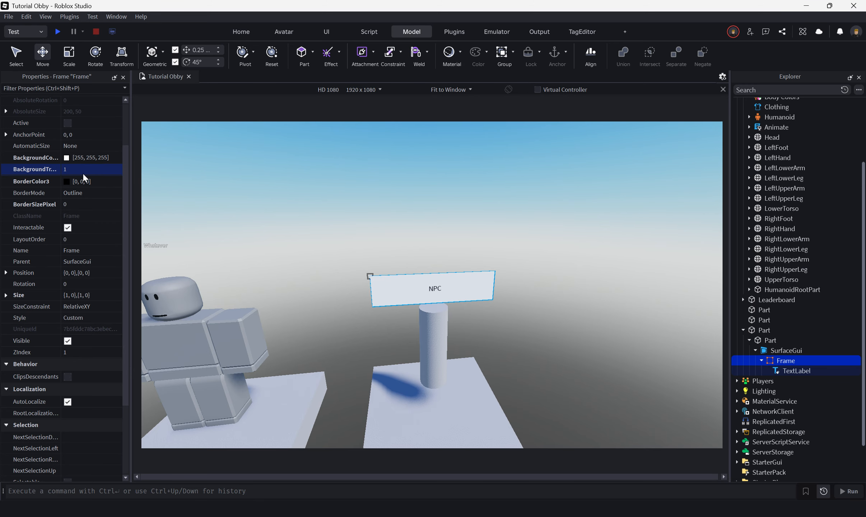
Step: Set the TextLabel's BackgroundTransparency to 1
left_click(779, 374)
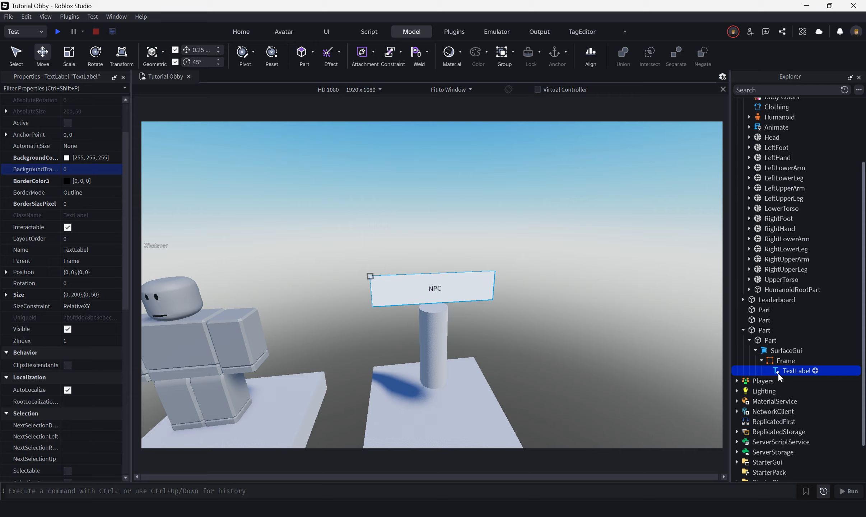
left_click(88, 161)
left_click(84, 170)
type("1")
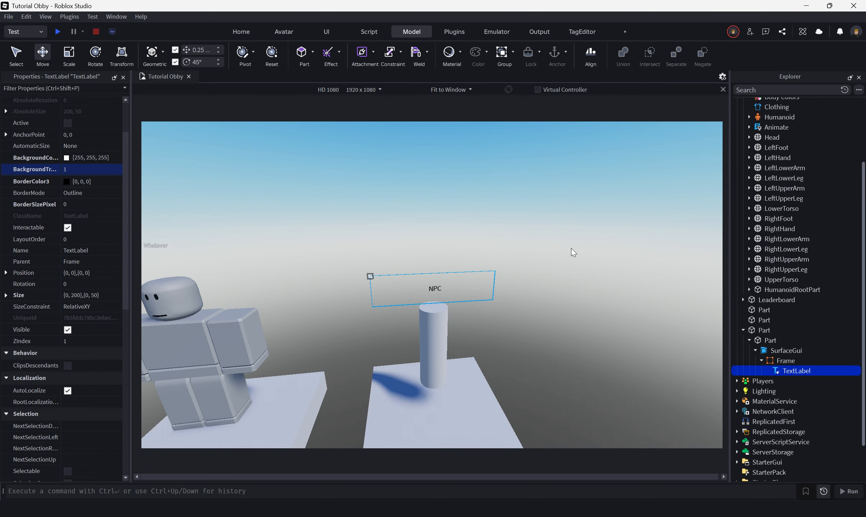
left_click(574, 253)
Step: Set the TextLabel's X size to an Offset of 0 and a Scale of 1
left_click(778, 371)
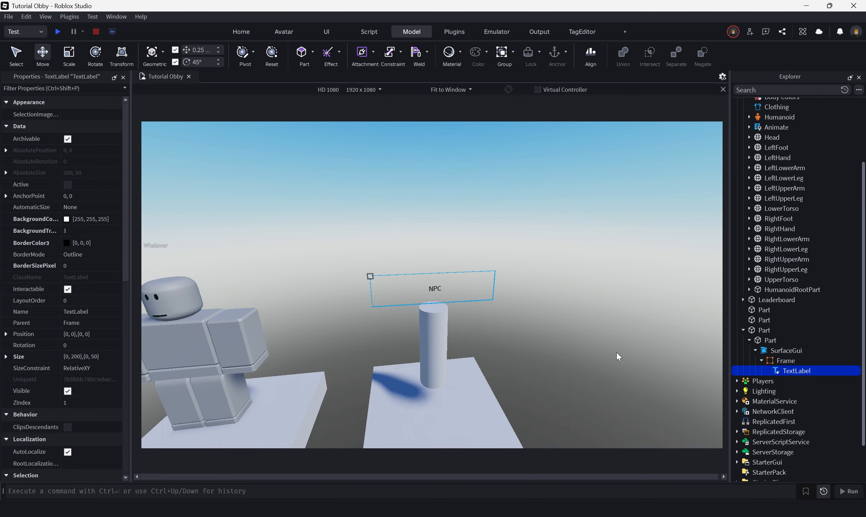
scroll(607, 344, "down", 8)
right_click_drag(617, 352, 608, 344)
scroll(607, 344, "up", 8)
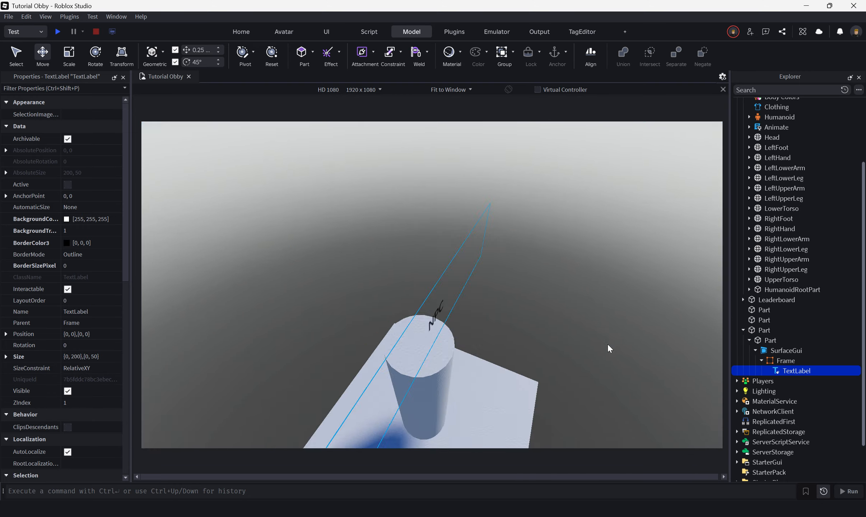
key("f")
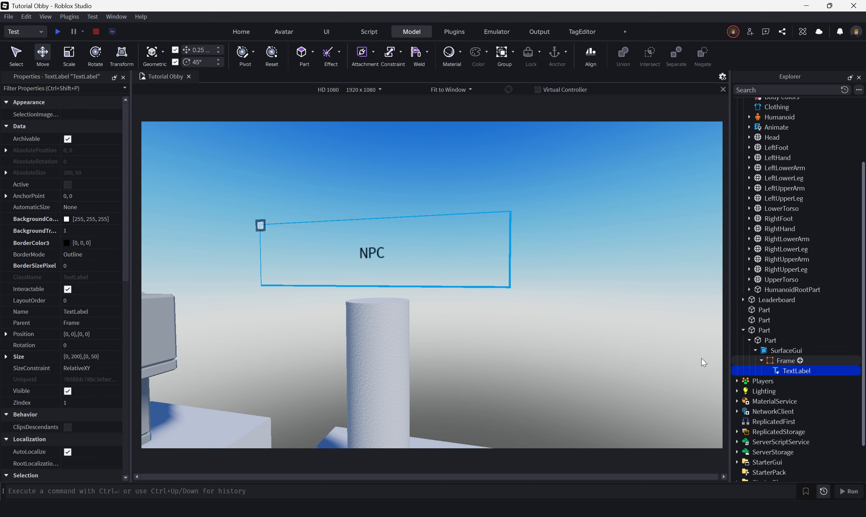
scroll(55, 311, "down", 3)
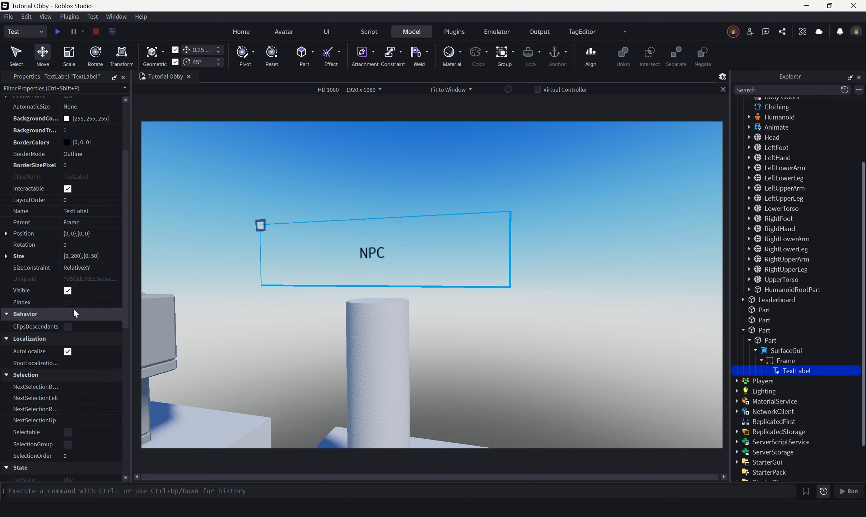
left_click(6, 256)
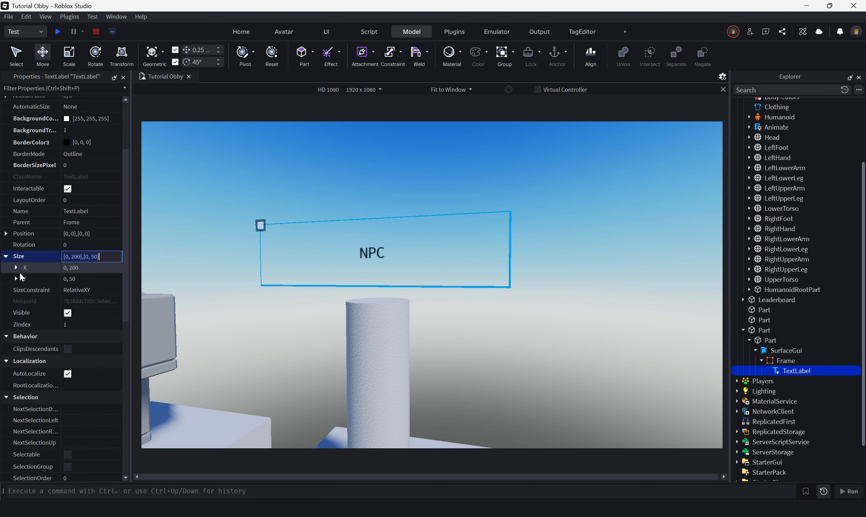
left_click(16, 268)
left_click(73, 290)
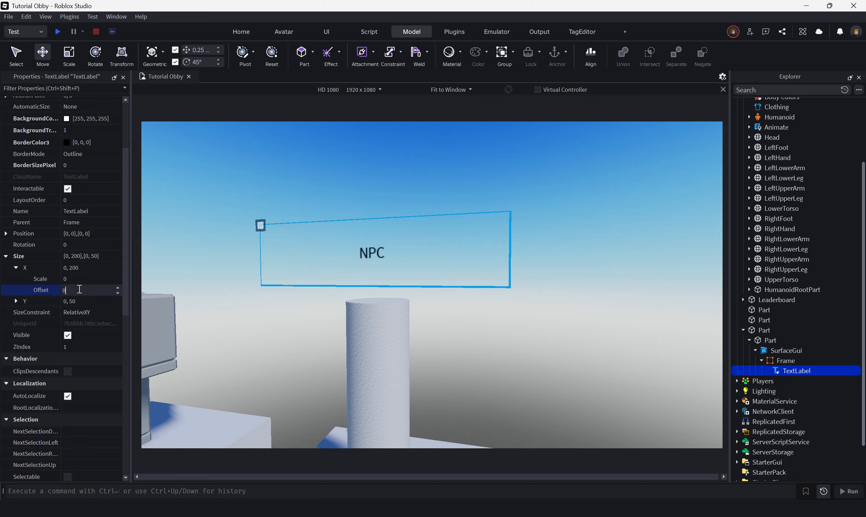
type("0")
left_click(91, 280)
type("1")
key("Return")
Step: Set the TextLabel's Y size to an Offset of 0 and a Scale of 1
left_click(17, 302)
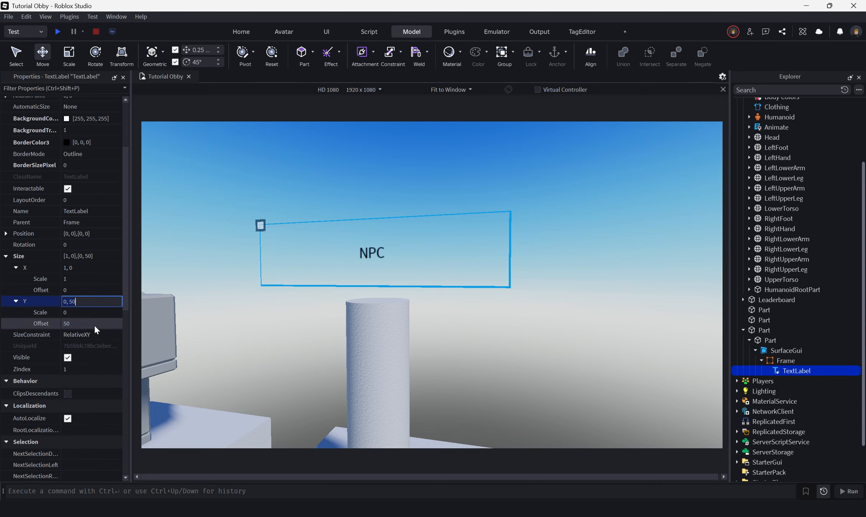
left_click(94, 324)
type("0")
left_click(91, 313)
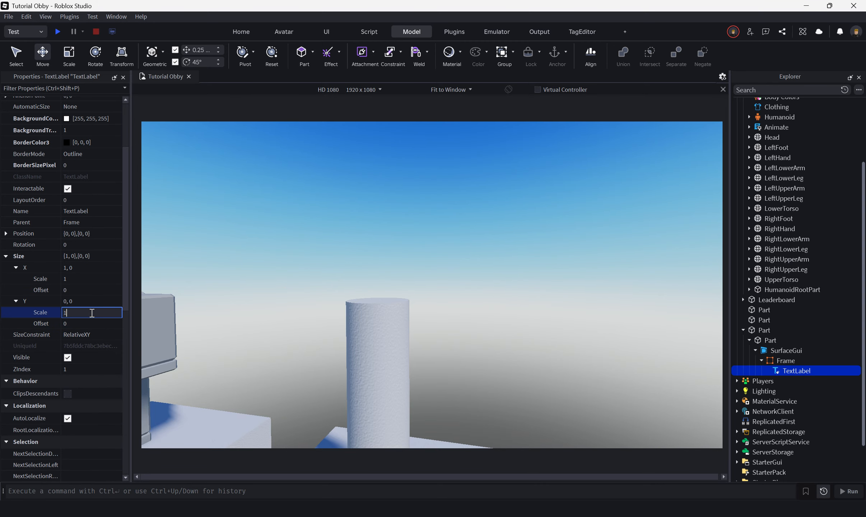
type("1")
key("Return")
Step: Select the SurfaceGui and examine how readable its label is up close and from afar compared with the character's name tag
scroll(555, 255, "down", 8)
right_click_drag(556, 256, 556, 255)
scroll(556, 256, "up", 5)
scroll(556, 255, "down", 4)
scroll(555, 255, "up", 5)
left_click(784, 350)
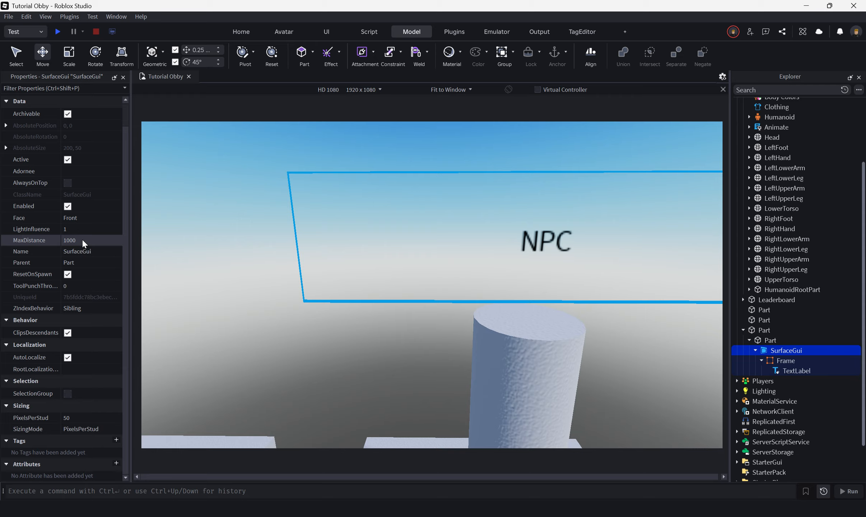
scroll(463, 317, "down", 10)
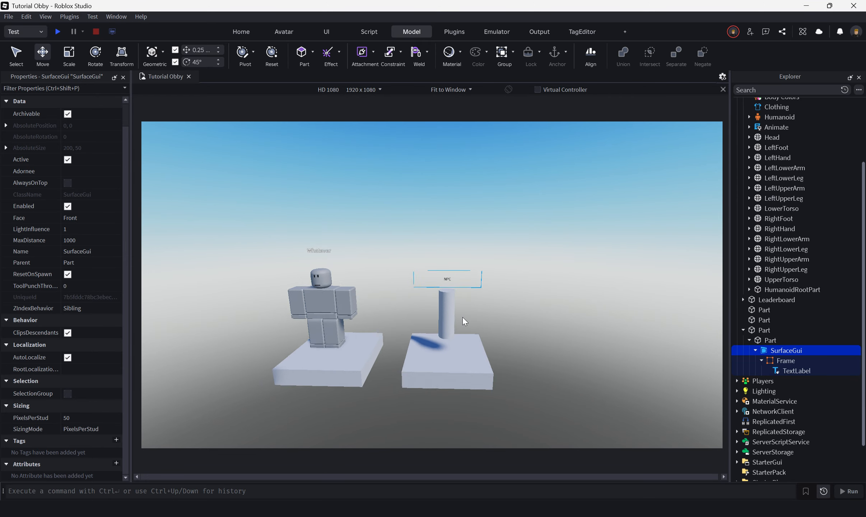
scroll(463, 318, "down", 5)
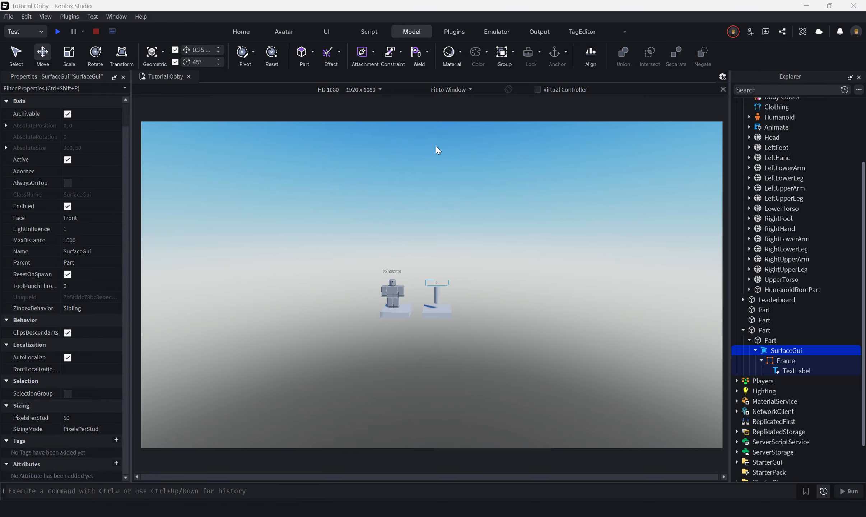
right_click_drag(472, 219, 476, 224)
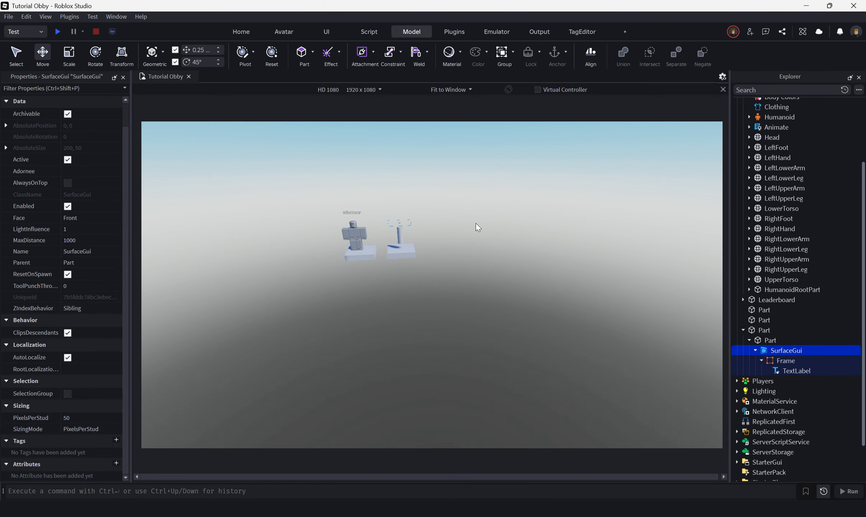
scroll(476, 223, "down", 5)
key("f")
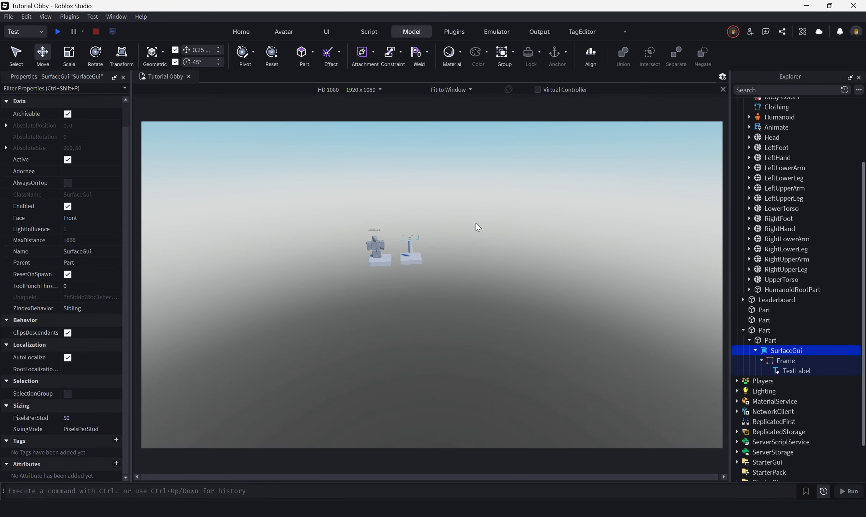
scroll(476, 222, "down", 5)
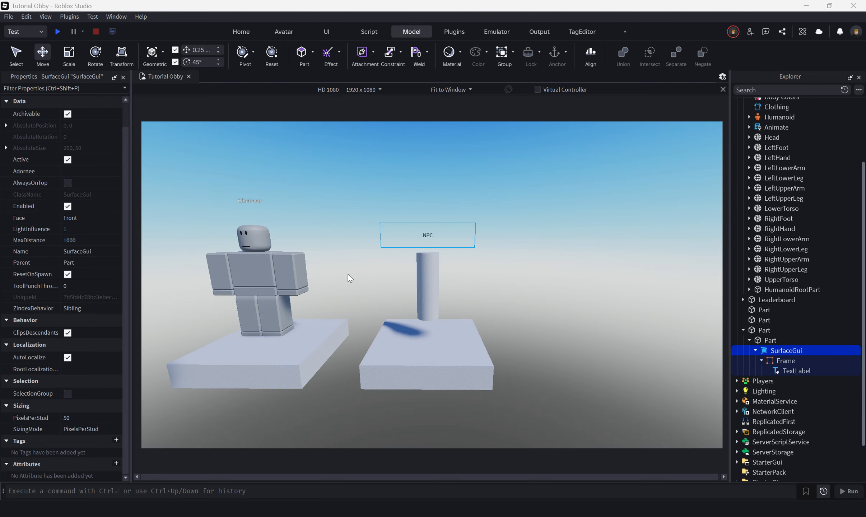
scroll(397, 228, "up", 6)
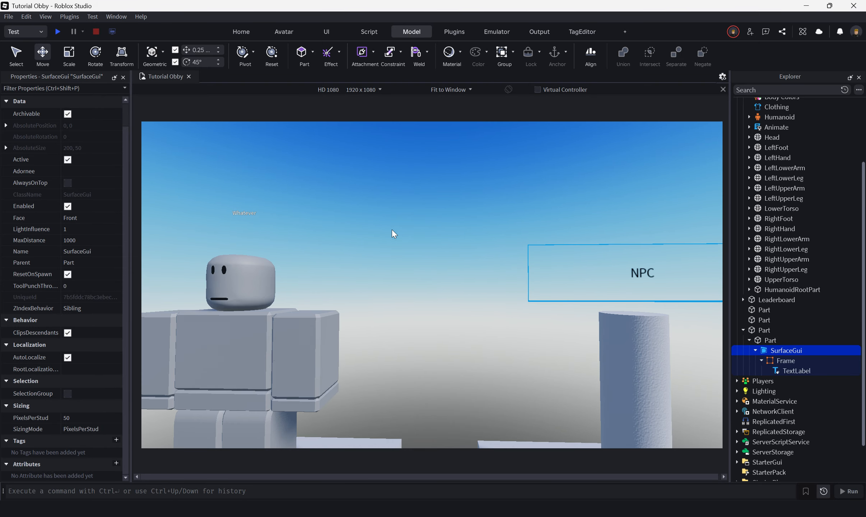
scroll(265, 207, "down", 10)
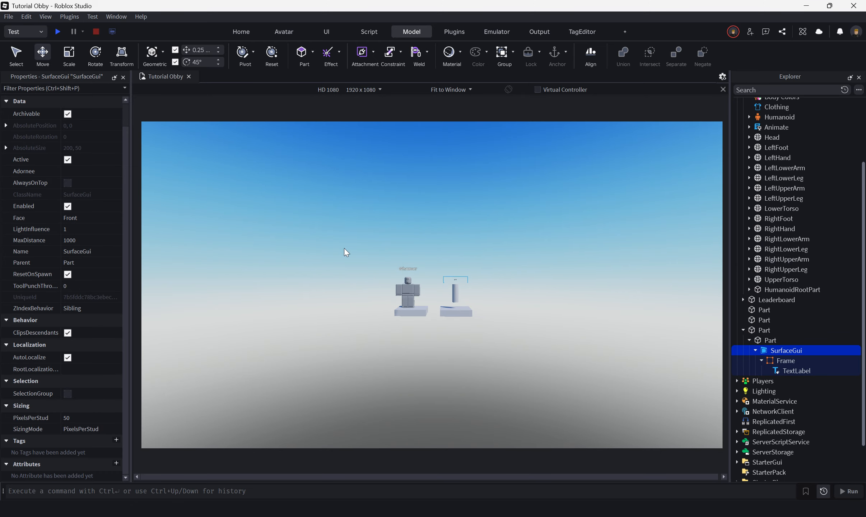
scroll(468, 257, "up", 8)
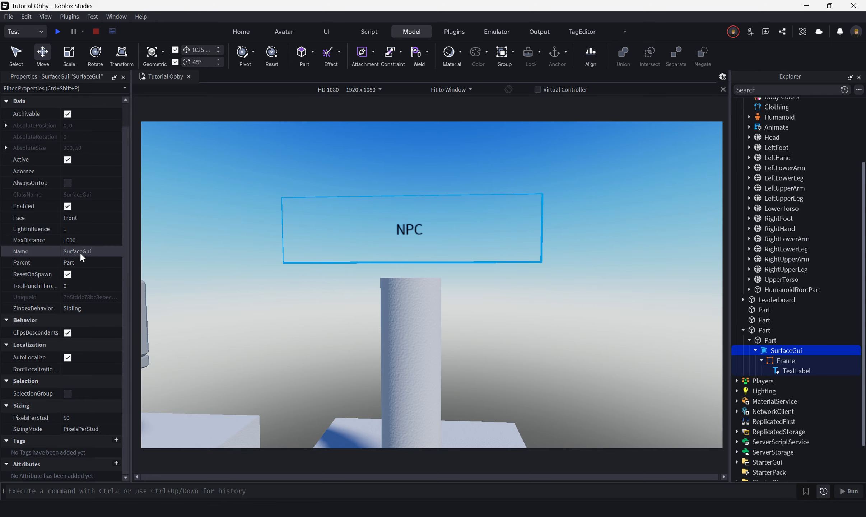
Step: Set the SurfaceGui's MaxDistance to 2000 and check the label from several distances
left_click(84, 240)
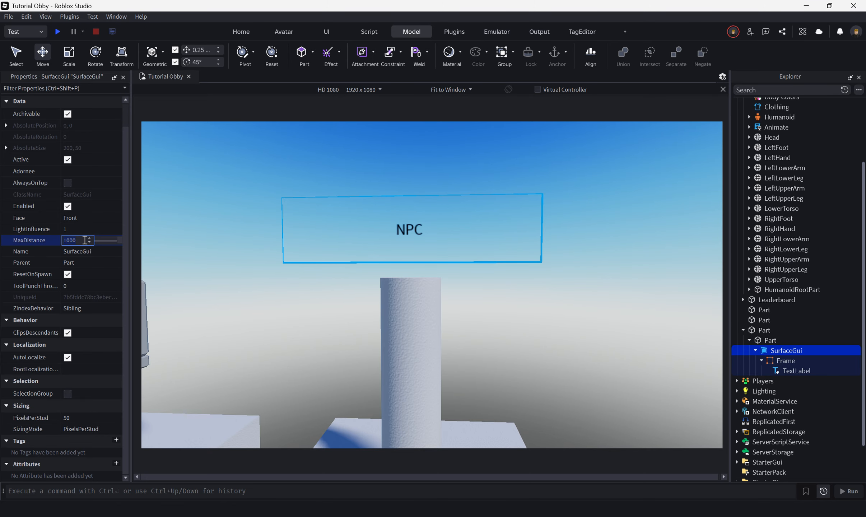
type("200")
key("Return")
scroll(518, 305, "down", 10)
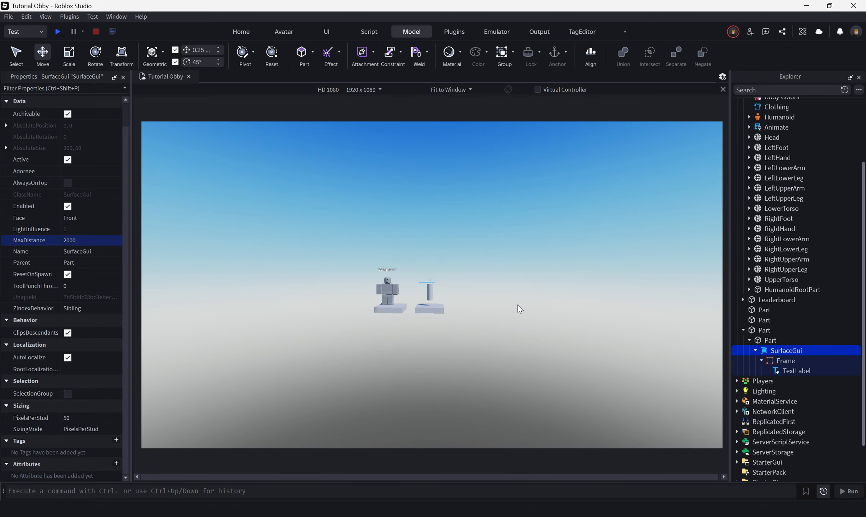
scroll(518, 306, "up", 10)
scroll(518, 305, "down", 3)
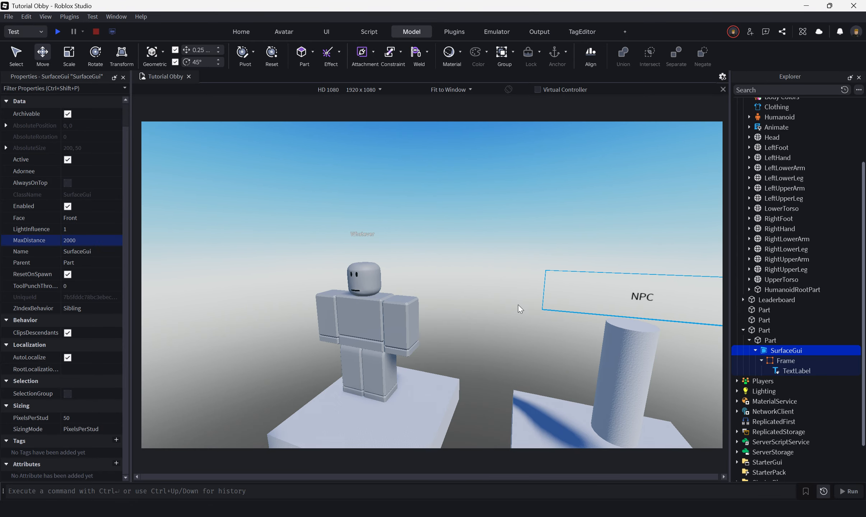
scroll(584, 325, "down", 6)
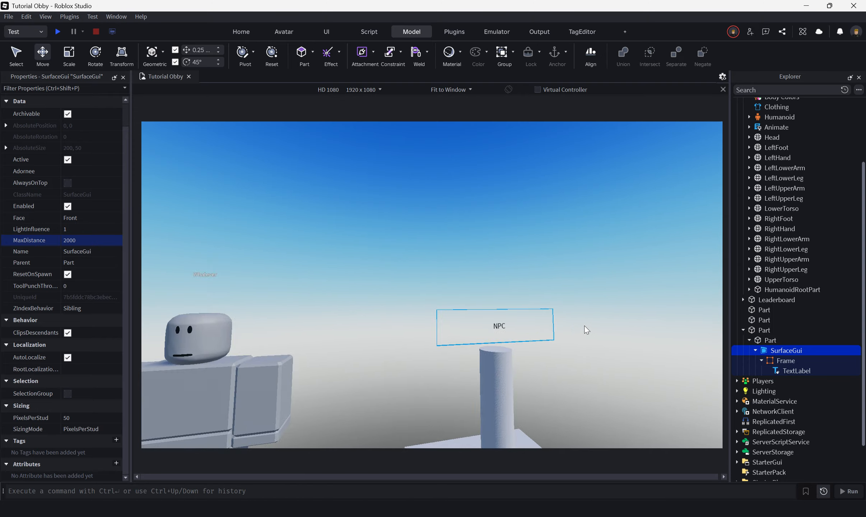
key("f")
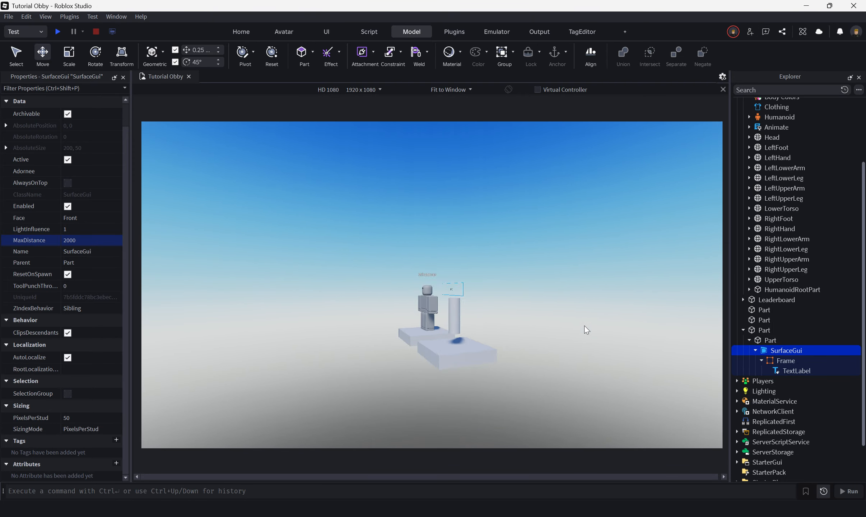
scroll(584, 325, "down", 5)
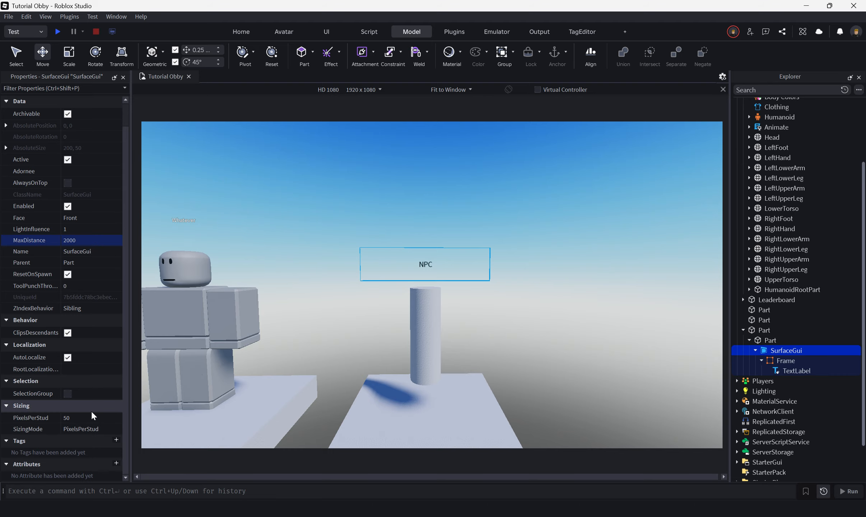
Step: Set the Scale of the Frame's X size to 2
scroll(108, 288, "up", 1)
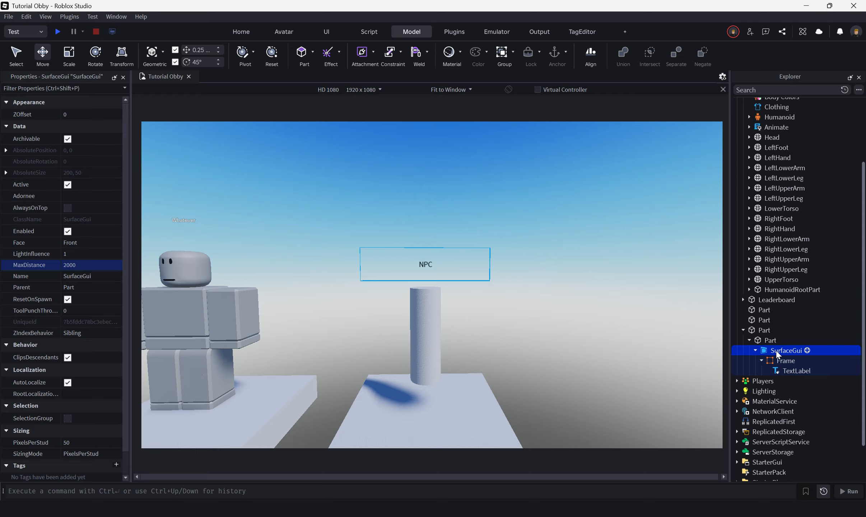
left_click(780, 360)
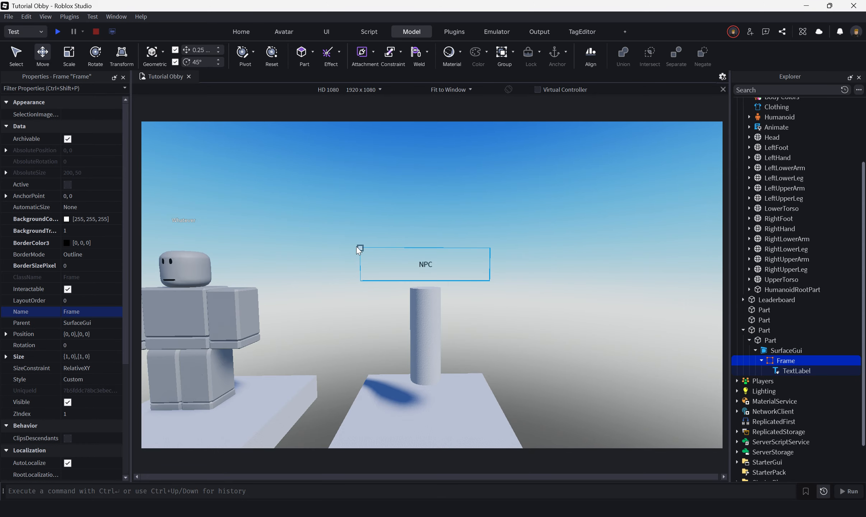
left_click(5, 357)
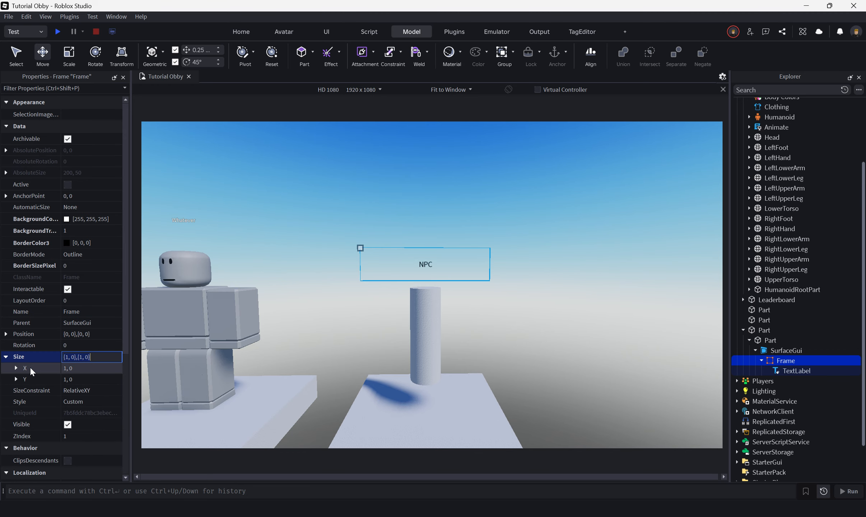
left_click(16, 369)
left_click(72, 379)
type("2")
key("Return")
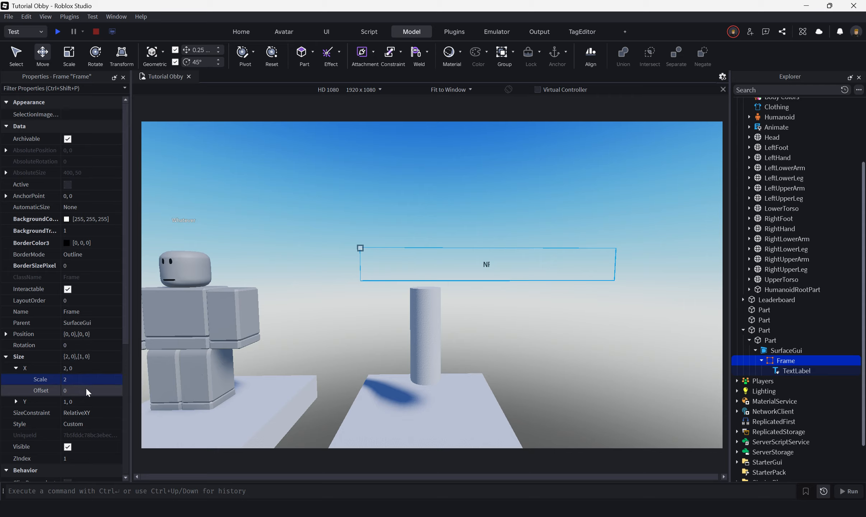
Step: Scale the transparent label part above the cylinder to 4.75 × 2 × 0.25 studs
left_click(761, 341)
left_click(69, 58)
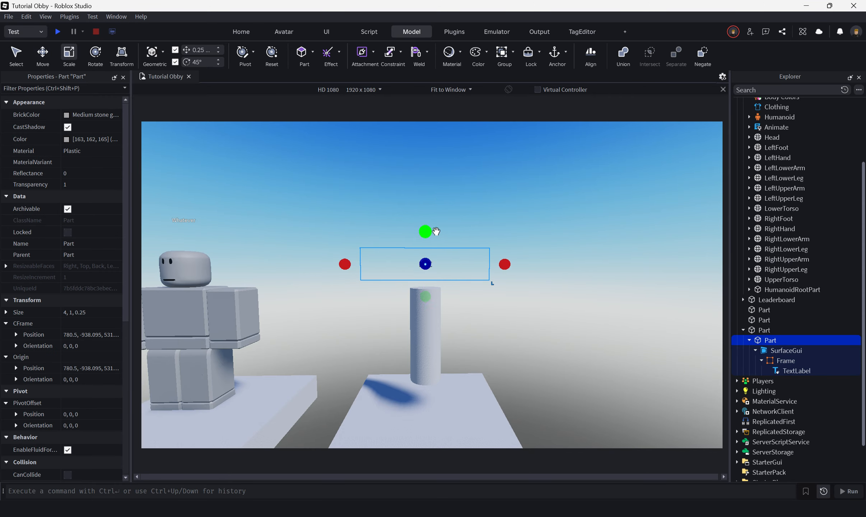
left_click_drag(436, 231, 424, 194)
left_click_drag(505, 248, 529, 248)
Step: Enable TextScaled on the TextLabel so the NPC text fills its frame
left_click(797, 374)
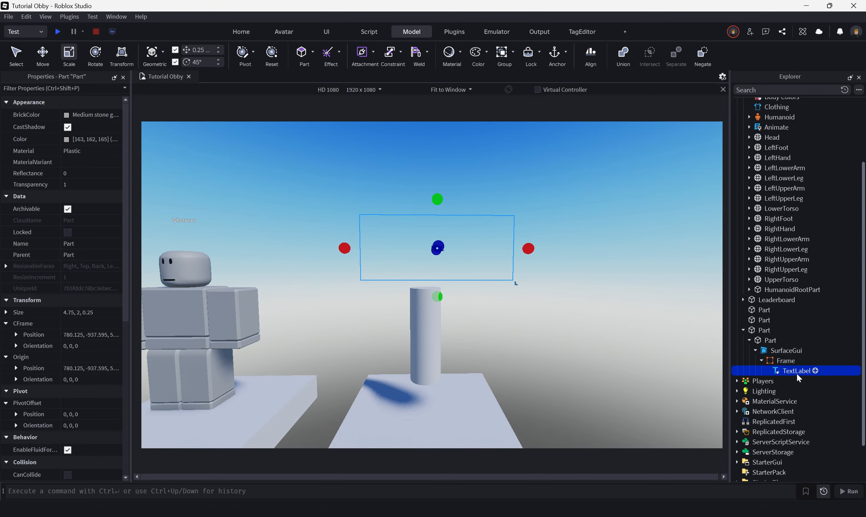
scroll(72, 356, "down", 15)
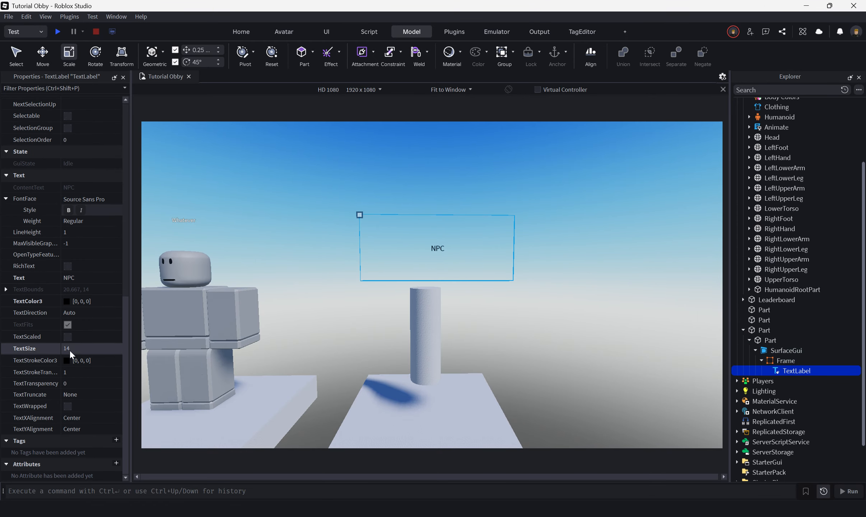
left_click(68, 336)
right_click_drag(399, 331, 398, 336)
Step: Shrink the label part to 2.75 × 1.25 × 0.25 studs, reducing its height and both sides
left_click(753, 340)
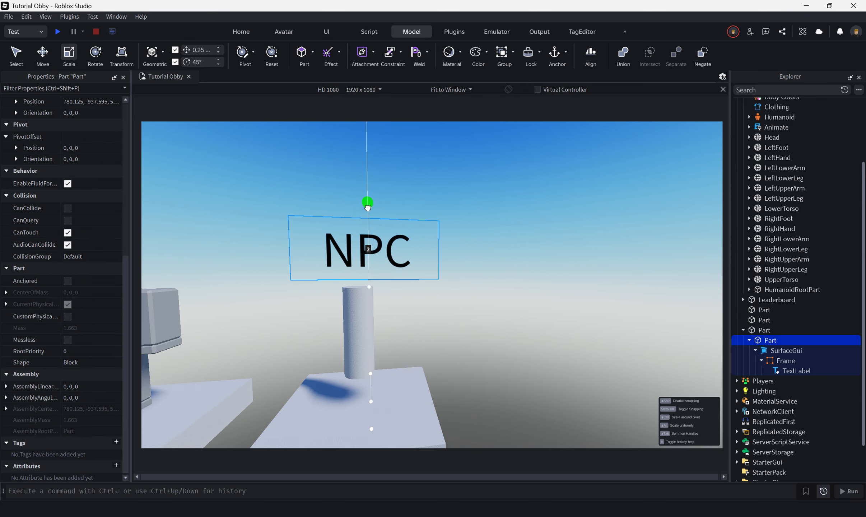
left_click_drag(368, 206, 368, 223)
left_click_drag(452, 259, 414, 265)
left_click_drag(274, 264, 298, 268)
Step: Check how readable the resized NPC label is from far away and up close beside the character's name tag
scroll(454, 276, "down", 10)
left_click(565, 288)
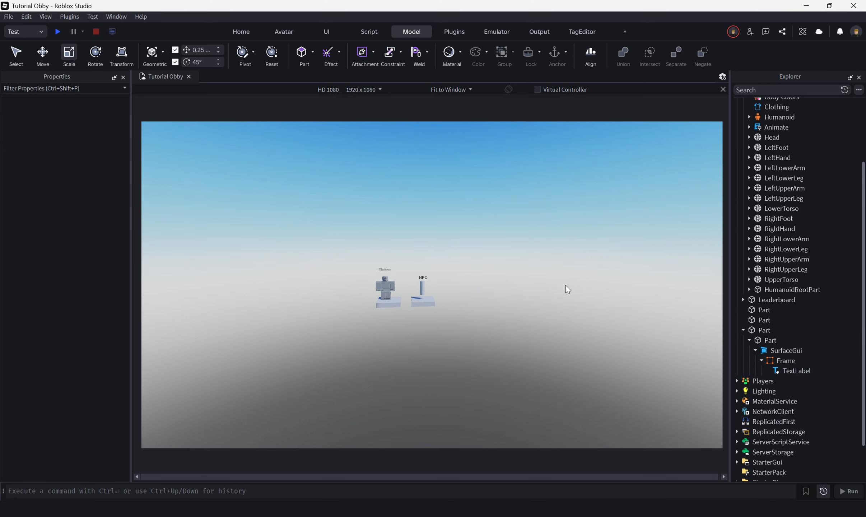
scroll(568, 289, "down", 3)
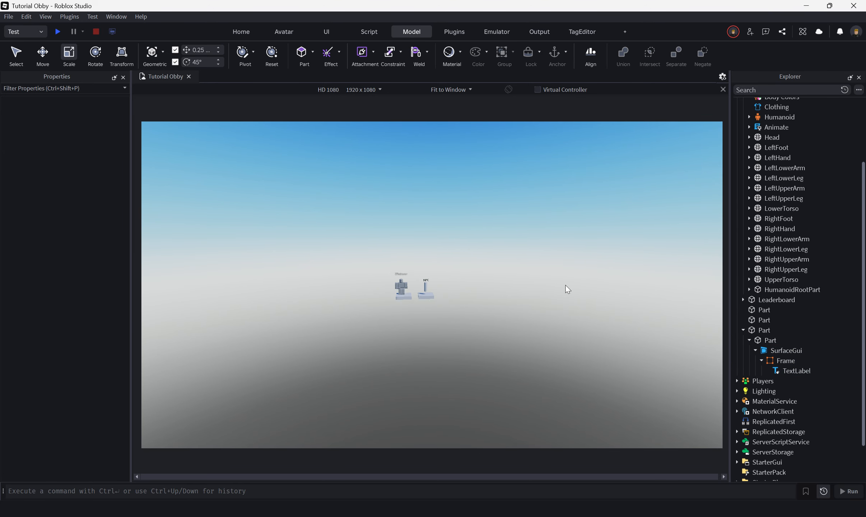
scroll(567, 289, "up", 10)
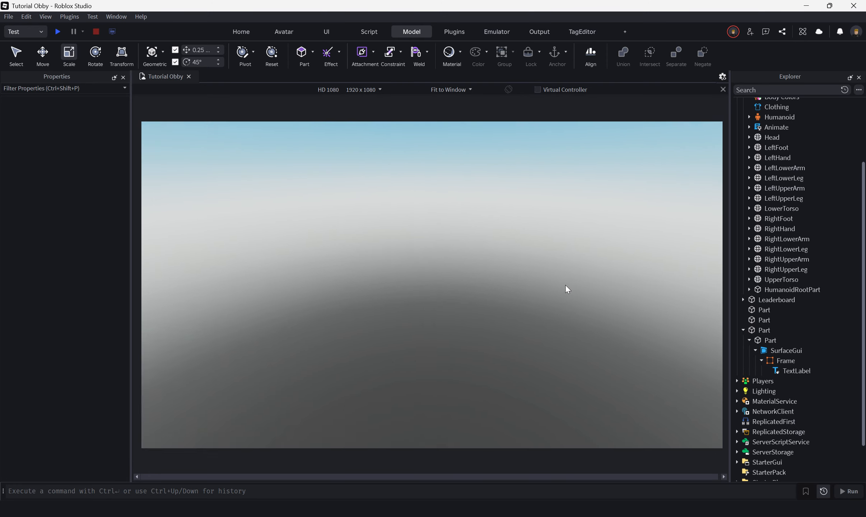
right_click_drag(566, 285, 565, 285)
left_click(400, 275)
right_click_drag(506, 292, 507, 292)
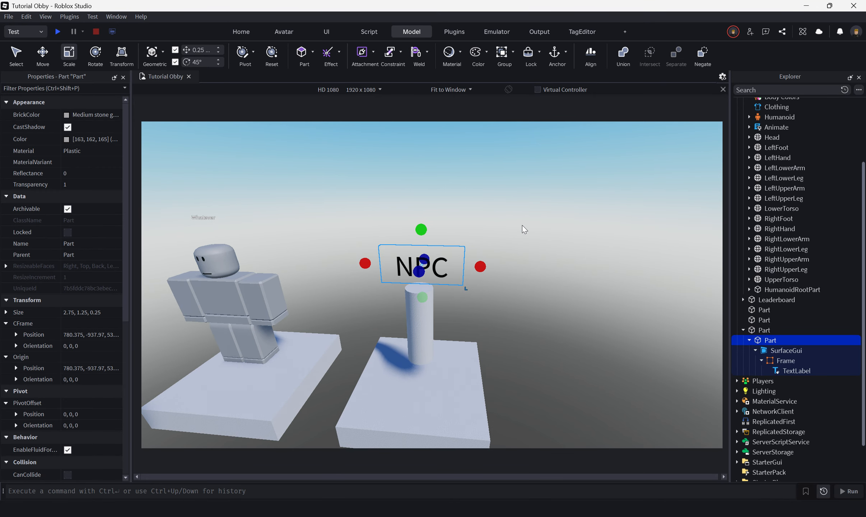
right_click_drag(522, 228, 516, 223)
Step: Review the SurfaceGui's available Face options and view the label part at an angle
left_click(780, 361)
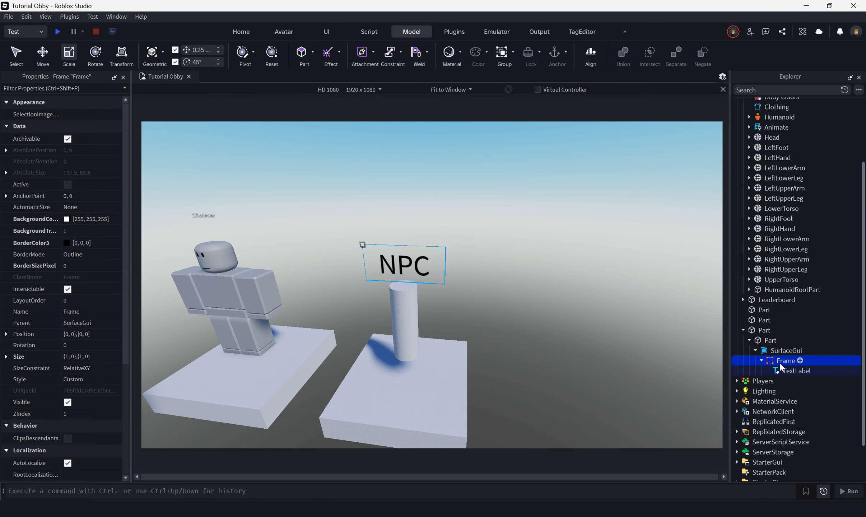
left_click(772, 351)
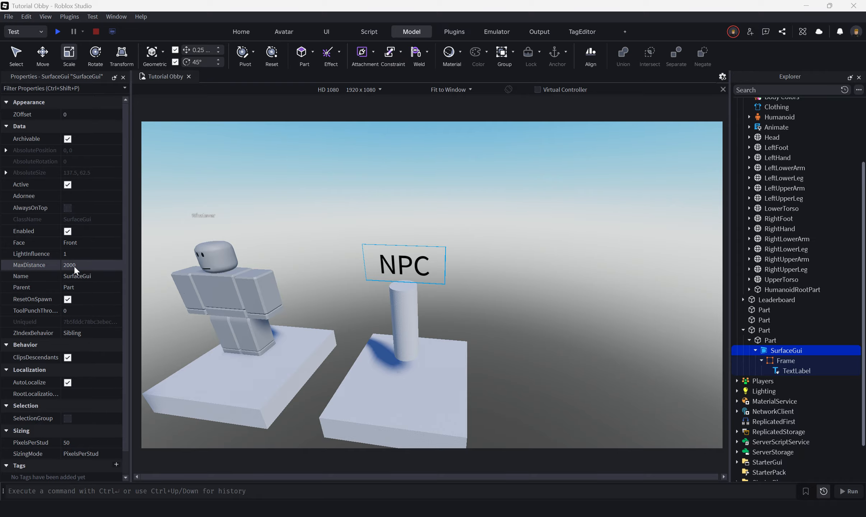
left_click(74, 242)
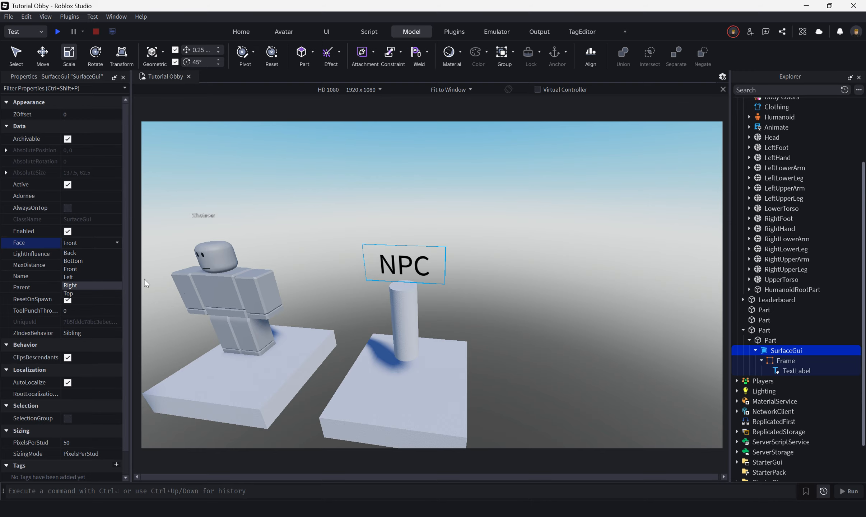
left_click(521, 237)
right_click_drag(521, 237, 522, 237)
left_click(372, 197)
scroll(530, 261, "down", 6)
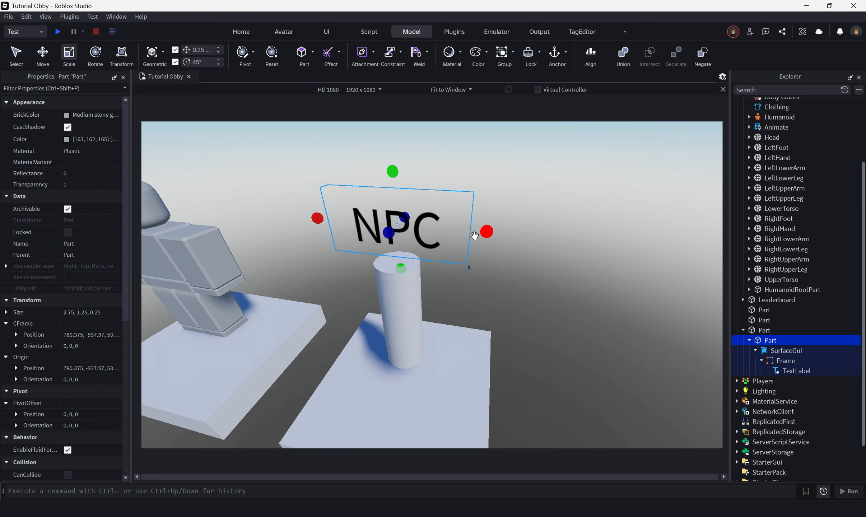
Step: Duplicate the SurfaceGui and set the copy's Face to Back so the label also shows from behind
left_click(780, 351)
key("ctrl+d")
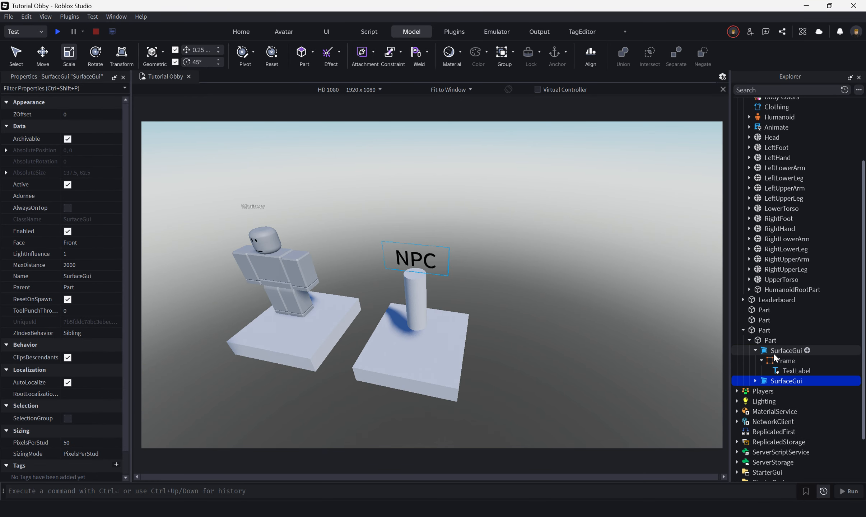
left_click(79, 242)
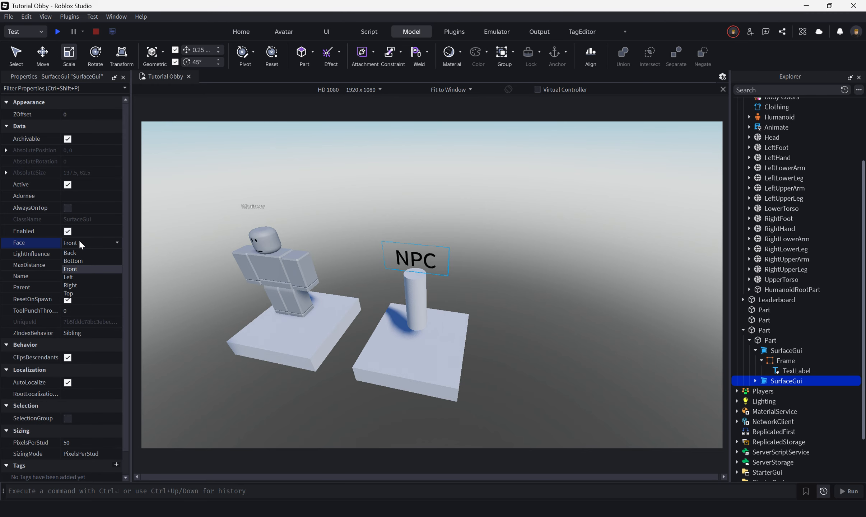
left_click(77, 255)
right_click_drag(513, 297, 513, 295)
key("s")
key("d")
key("w")
key("w")
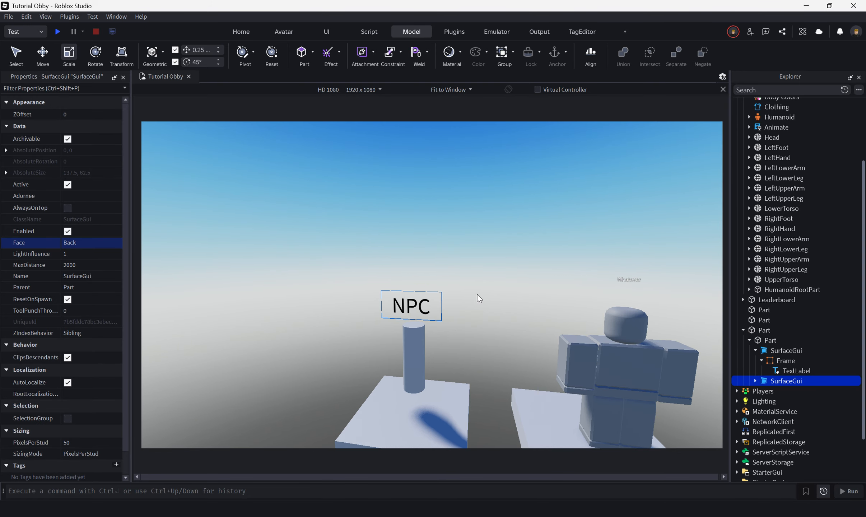
Step: Expand the duplicated SurfaceGui in the hierarchy and compare the NPC label from the back and the front
left_click(755, 381)
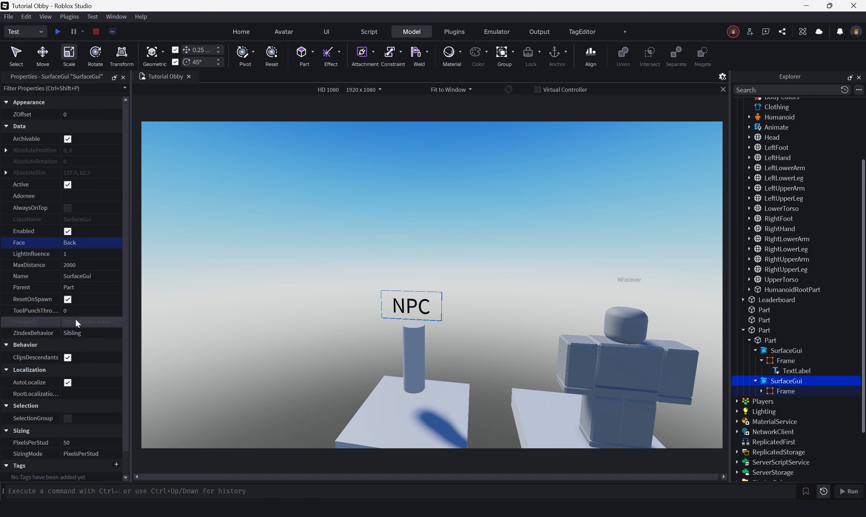
scroll(77, 329, "down", 1)
scroll(83, 339, "up", 1)
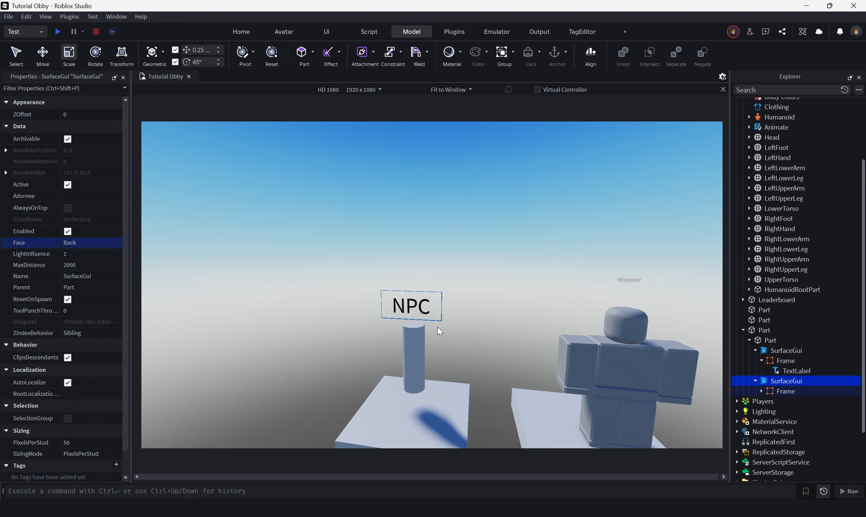
left_click(497, 259)
key("a")
right_click_drag(418, 217, 417, 217)
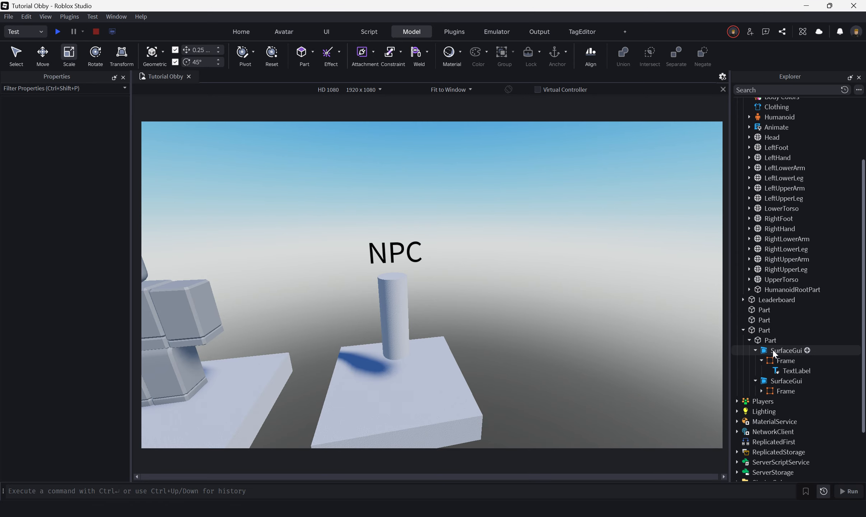
Step: Examine the front NPC label above the cylinder from close up, farther away and both sides
right_click_drag(595, 322, 597, 322)
key("s")
key("w")
key("a")
key("d")
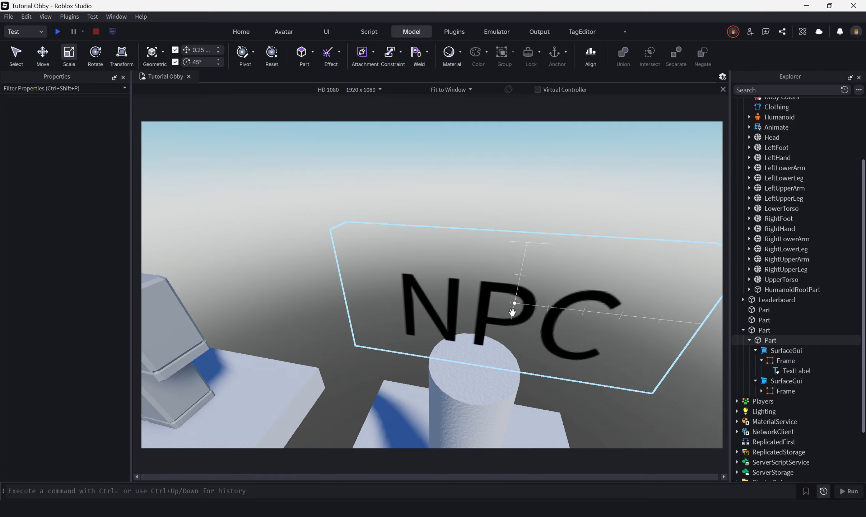
right_click_drag(547, 318, 547, 319)
key("a")
key("s")
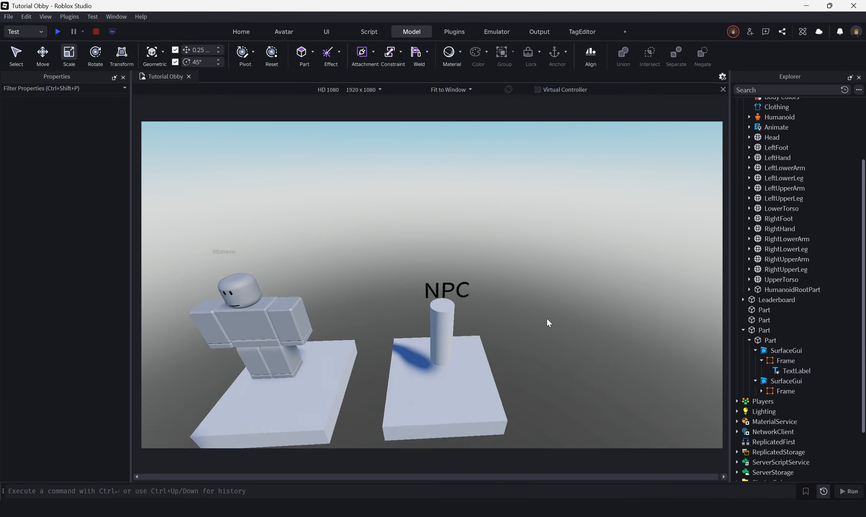
key("w")
key("d")
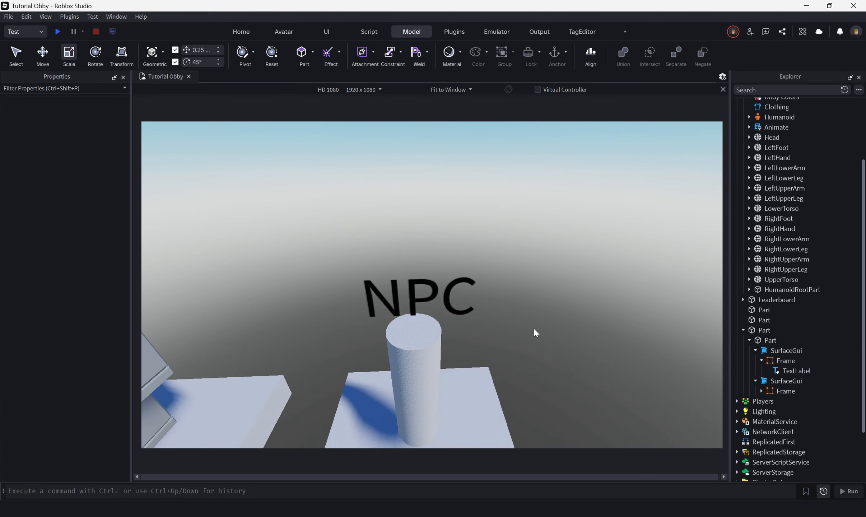
key("a")
key("d")
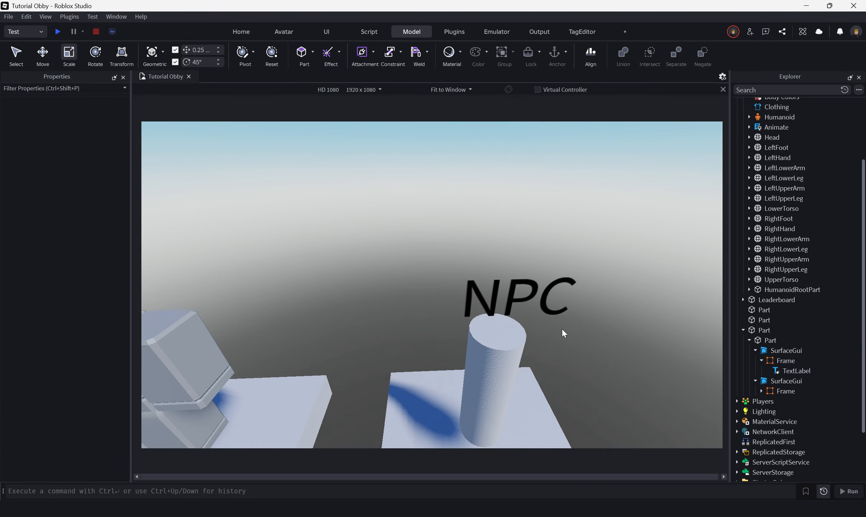
Step: Expand the duplicated SurfaceGui's Frame to reveal its TextLabel and inspect the label above the cylinder from a raised angle
left_click(762, 391)
key("w")
right_click_drag(565, 341, 568, 345)
key("w")
key("w")
key("a")
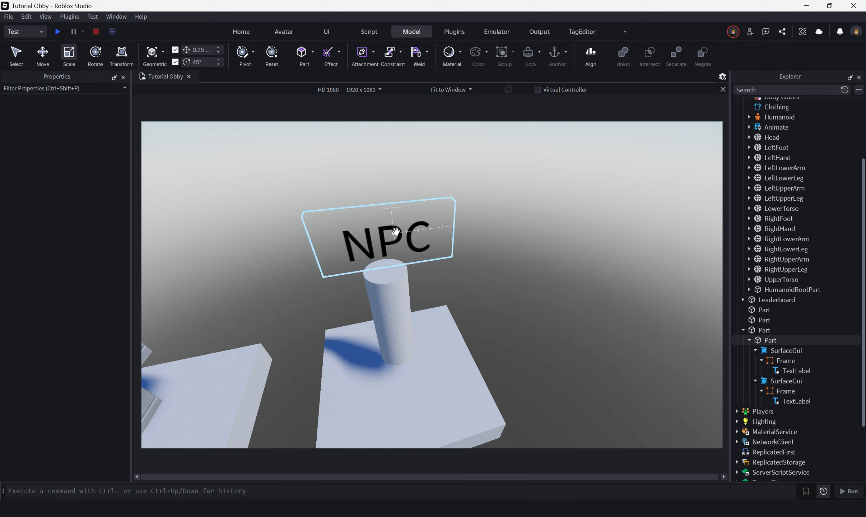